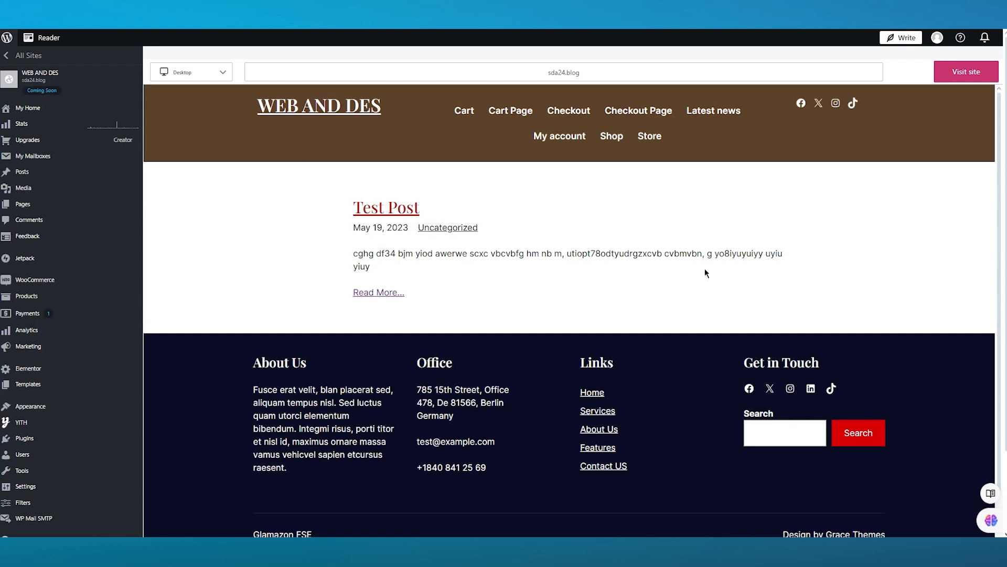
# Search Google for 'infinityfree' in a new browser tab.
pyautogui.hotkey('ctrl', 't')
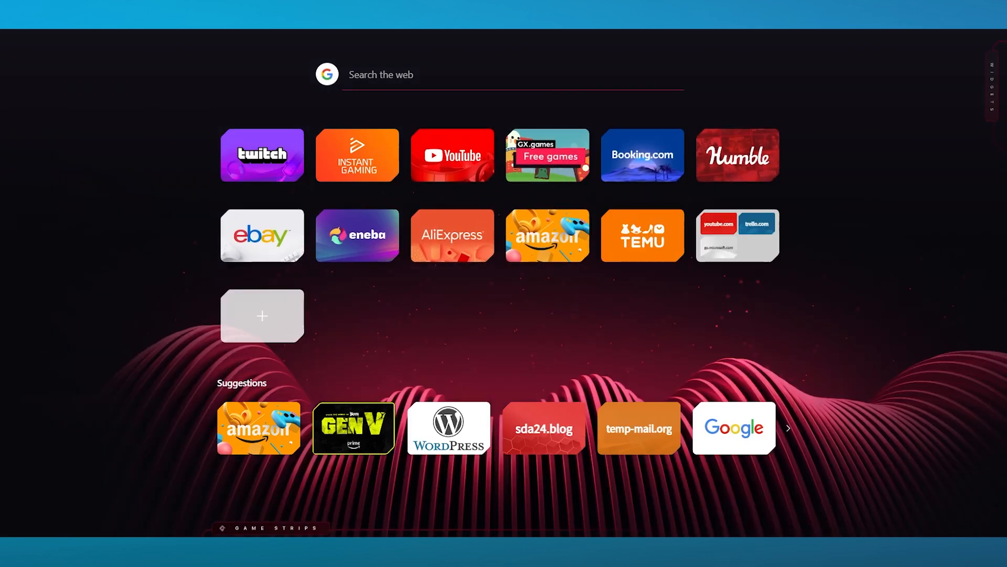
pyautogui.write('infinityfree')
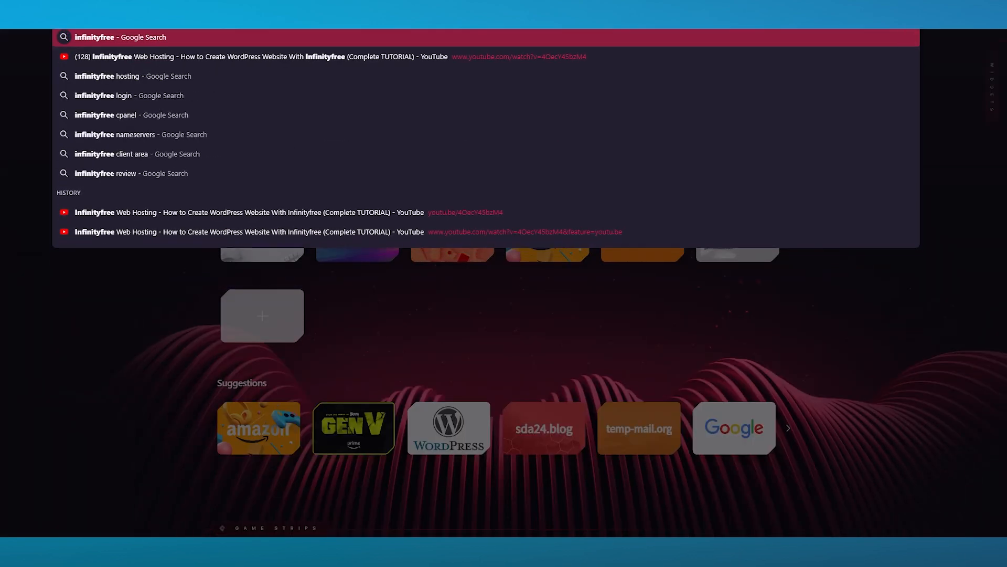
pyautogui.press('Return')
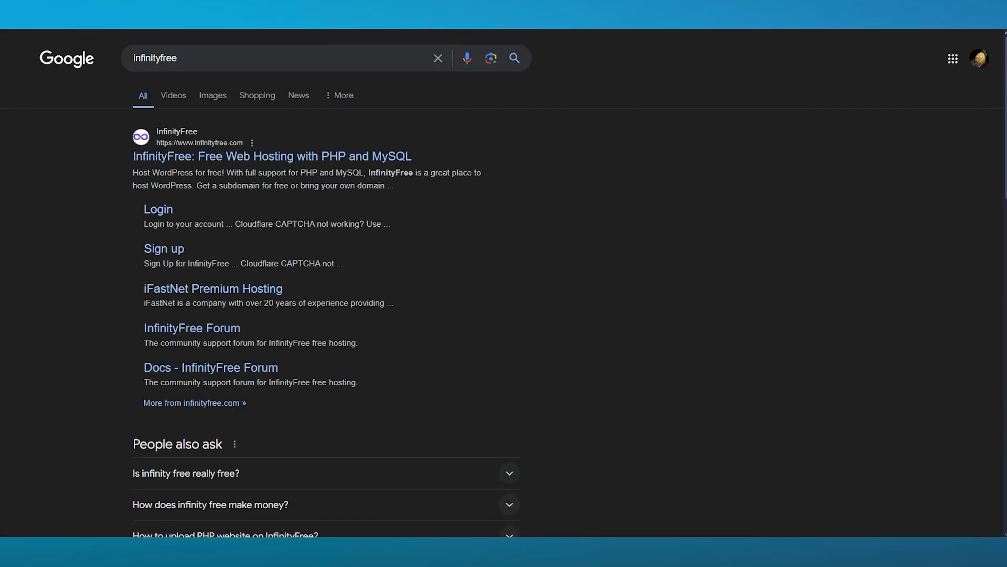
# Open the official InfinityFree website from the search results.
pyautogui.click(233, 155)
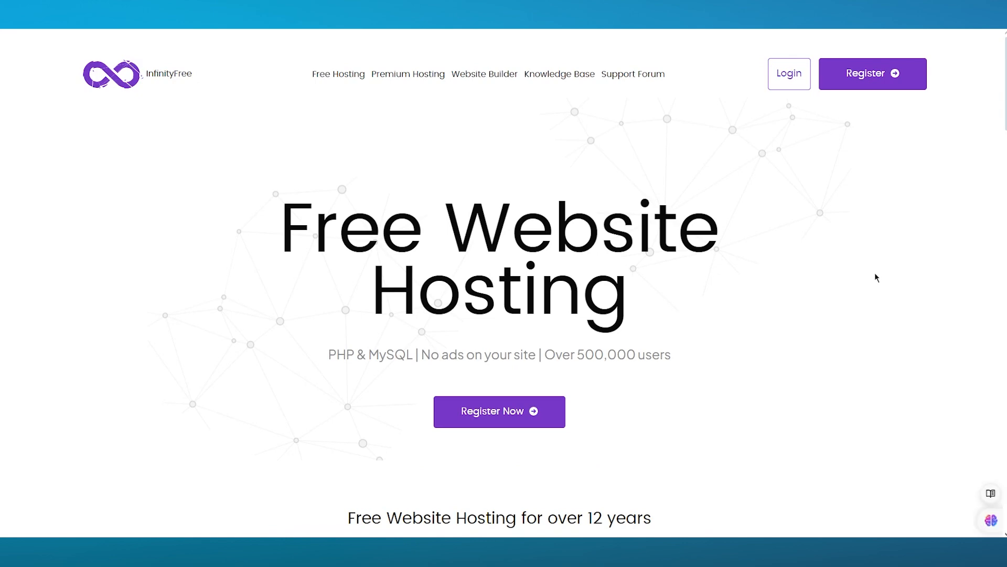
pyautogui.scroll(-6, 584, 320)
pyautogui.moveTo(346, 195); pyautogui.dragTo(780, 196)
pyautogui.click(826, 167)
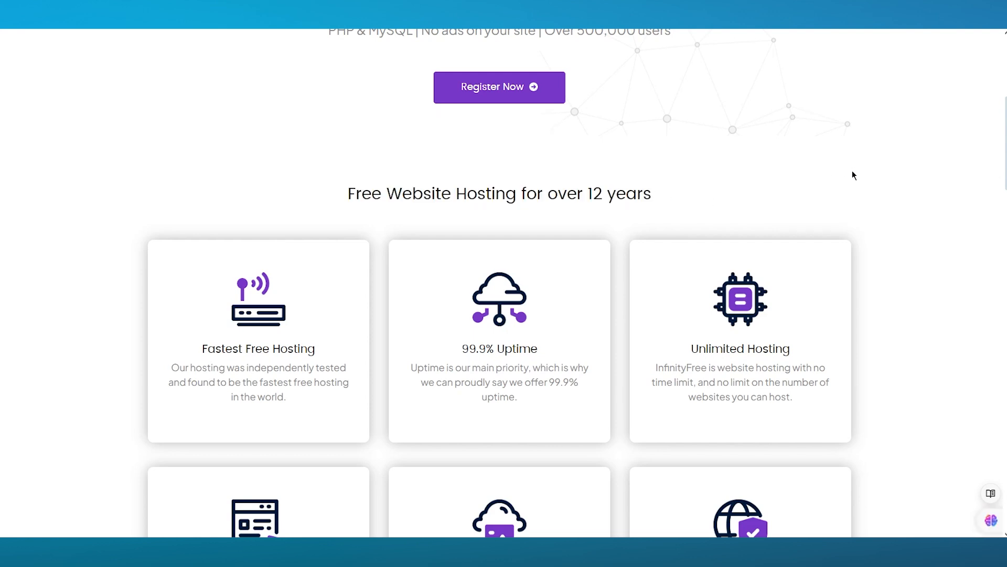
# Scroll through the homepage's free hosting features, Softaculous installer, website builder and registration FAQ.
pyautogui.scroll(-3, 915, 165)
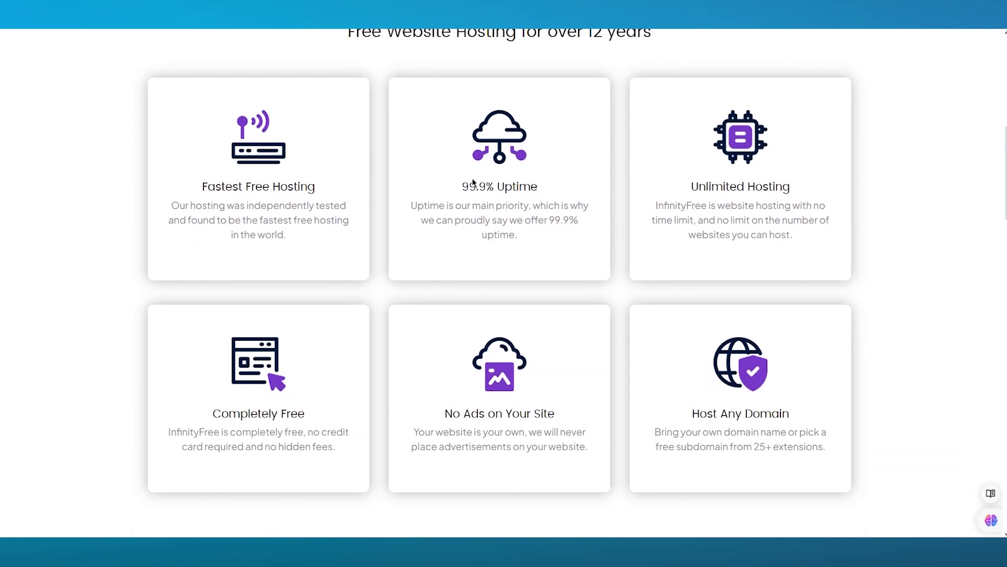
pyautogui.scroll(-1, 434, 188)
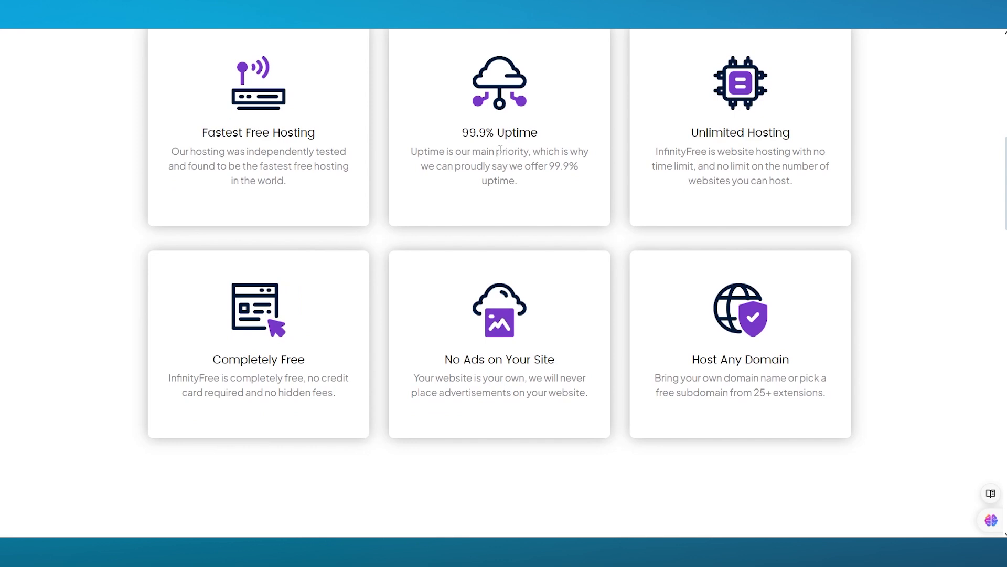
pyautogui.scroll(-3, 680, 160)
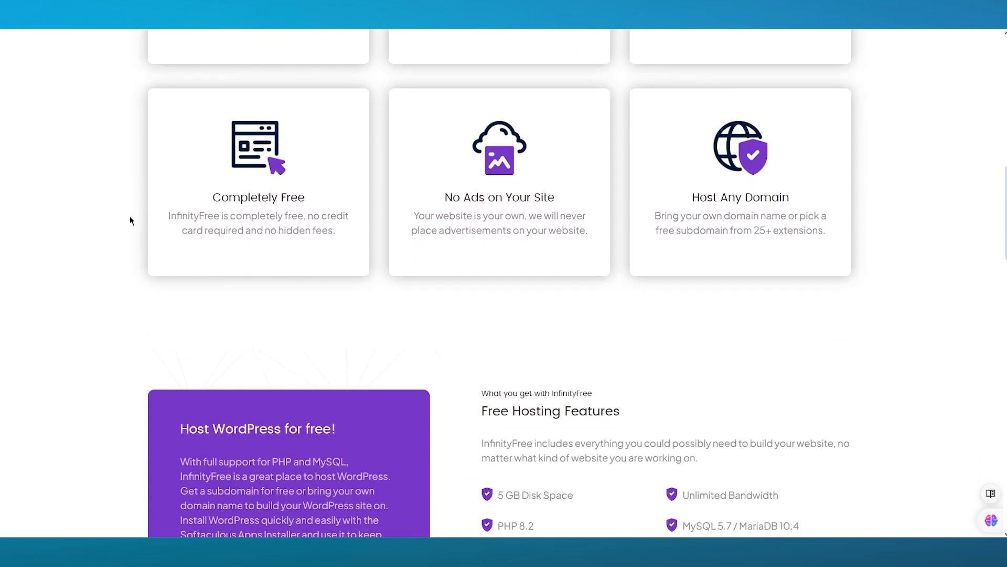
pyautogui.scroll(-1, 96, 216)
pyautogui.scroll(-3, 99, 214)
pyautogui.scroll(-4, 102, 214)
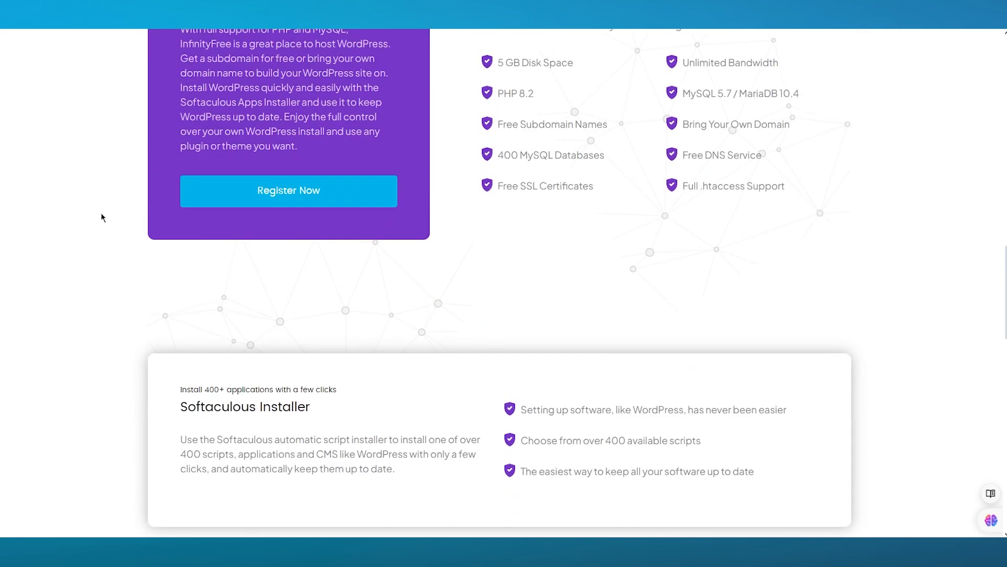
pyautogui.scroll(-5, 169, 205)
pyautogui.scroll(6, 170, 201)
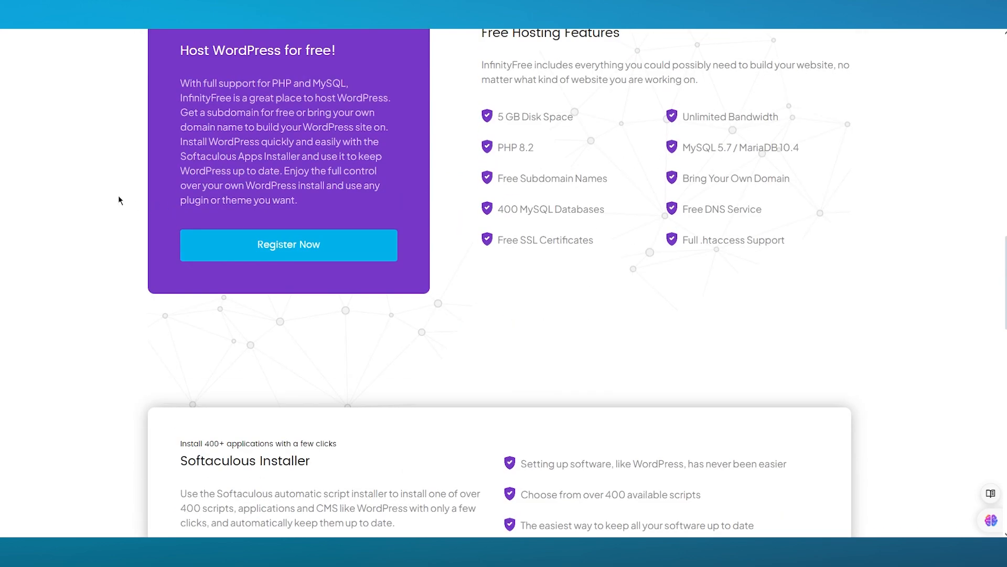
pyautogui.scroll(2, 117, 164)
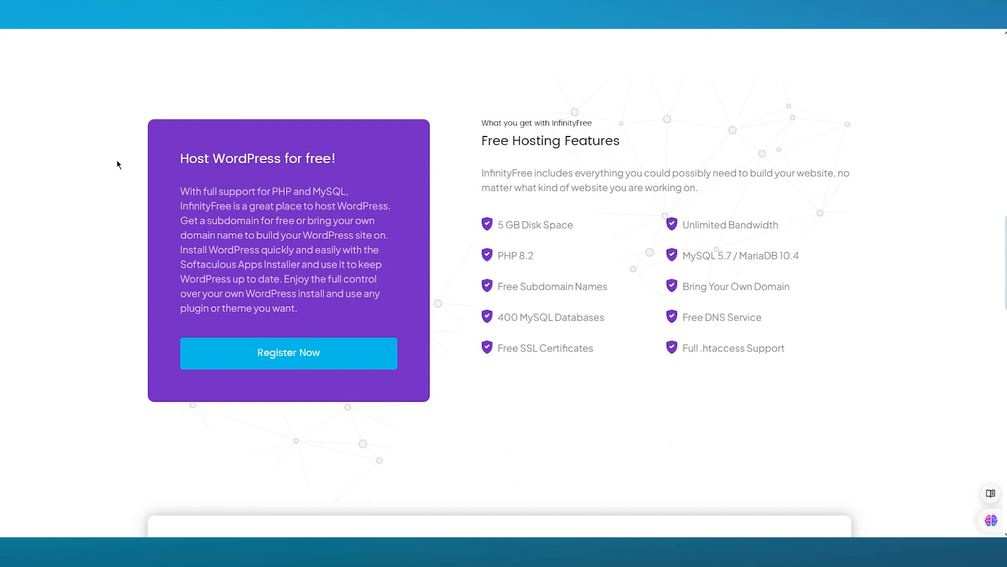
pyautogui.scroll(-1, 117, 162)
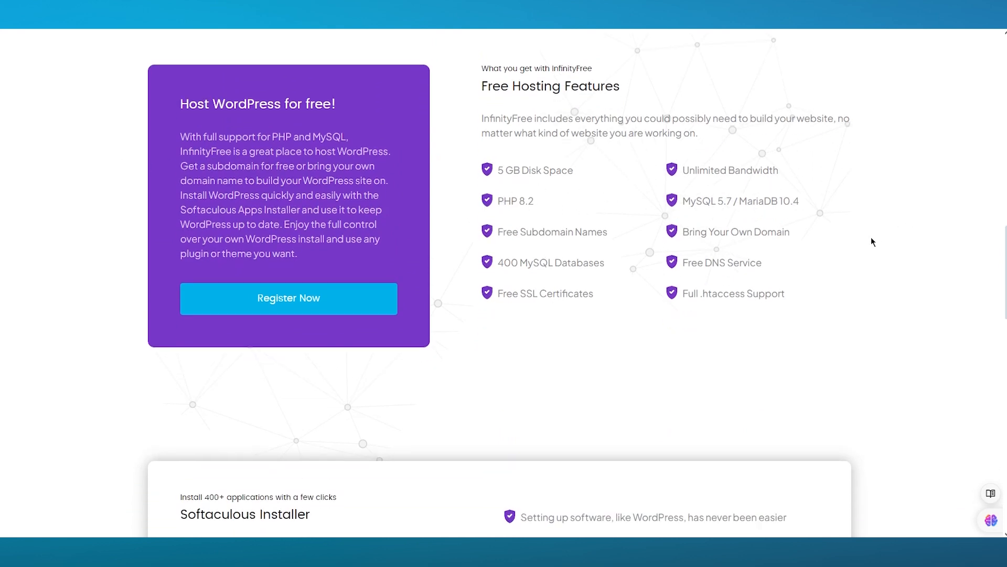
pyautogui.scroll(-1, 871, 238)
pyautogui.scroll(-4, 488, 283)
pyautogui.scroll(-15, 488, 284)
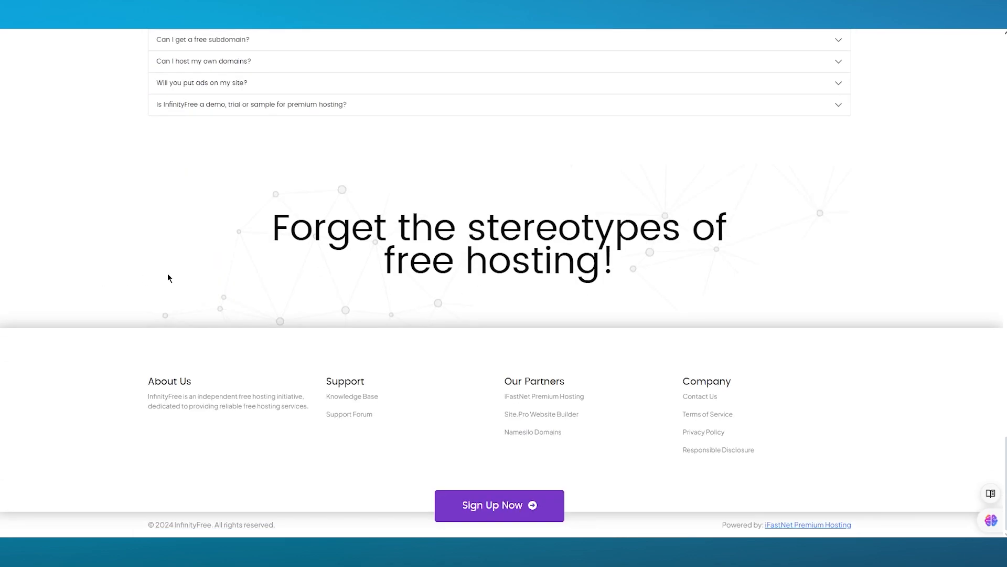
pyautogui.scroll(20, 168, 274)
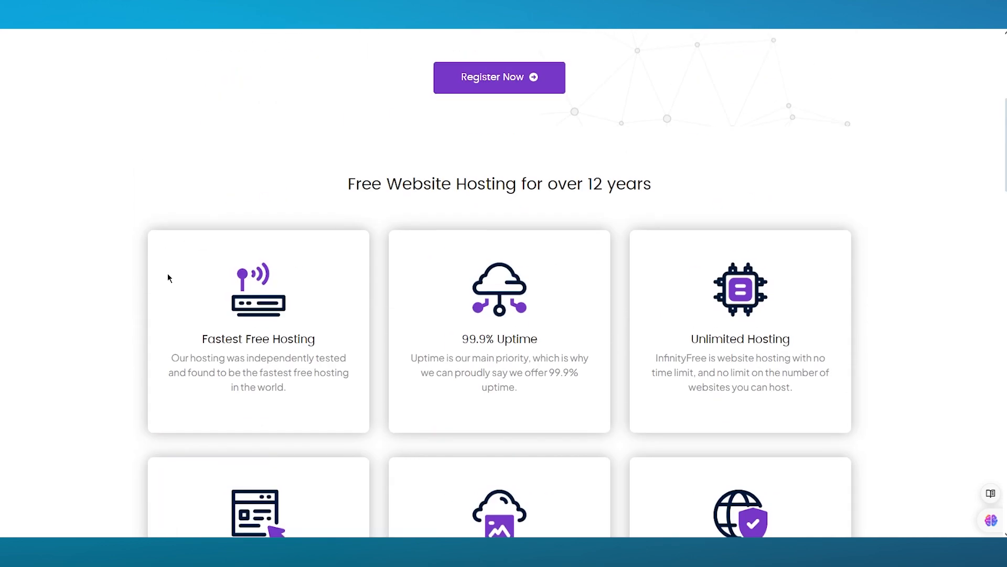
pyautogui.scroll(6, 168, 278)
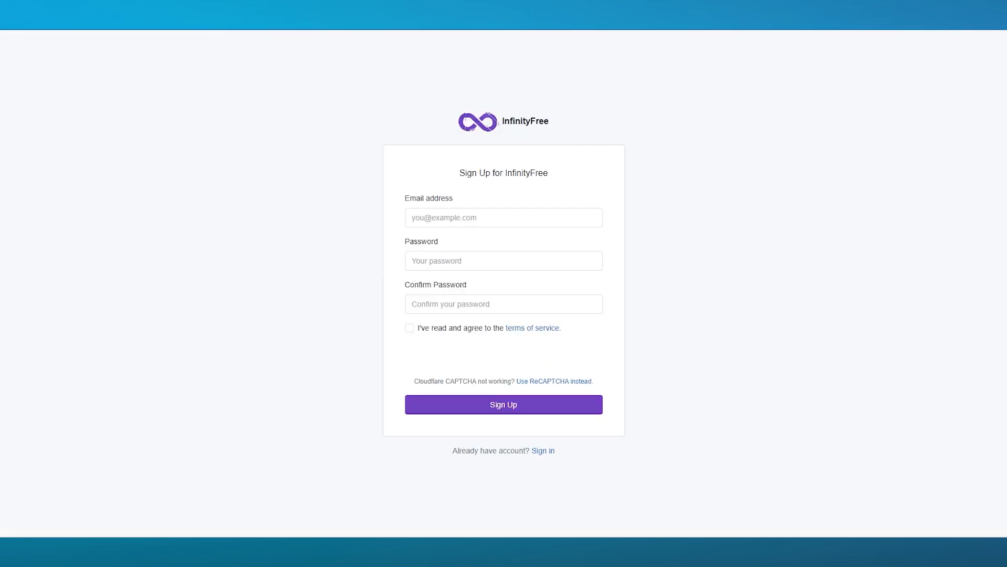
# Paste a copied temporary e-mail address into the Email field.
pyautogui.click(411, 215)
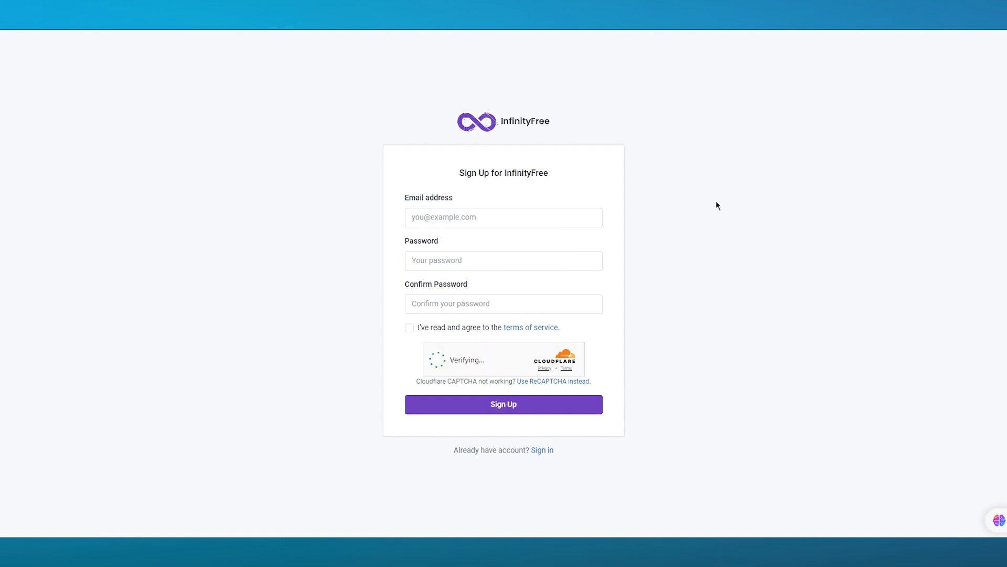
pyautogui.click(479, 215)
pyautogui.rightClick(482, 215)
pyautogui.click(499, 319)
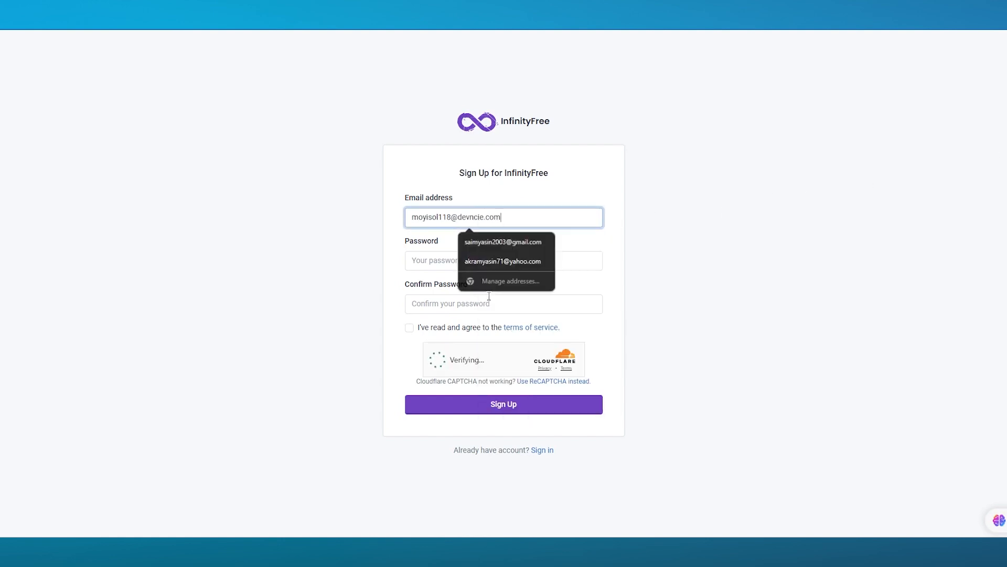
# Enter and confirm a password, accept the terms of service and submit the form.
pyautogui.click(441, 261)
pyautogui.write('****')
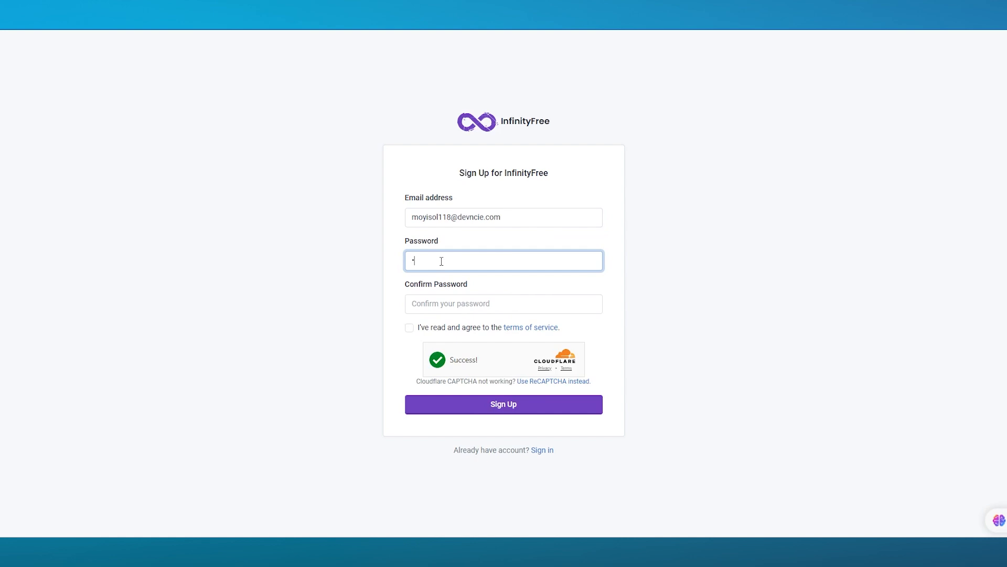
pyautogui.write('*****')
pyautogui.click(498, 307)
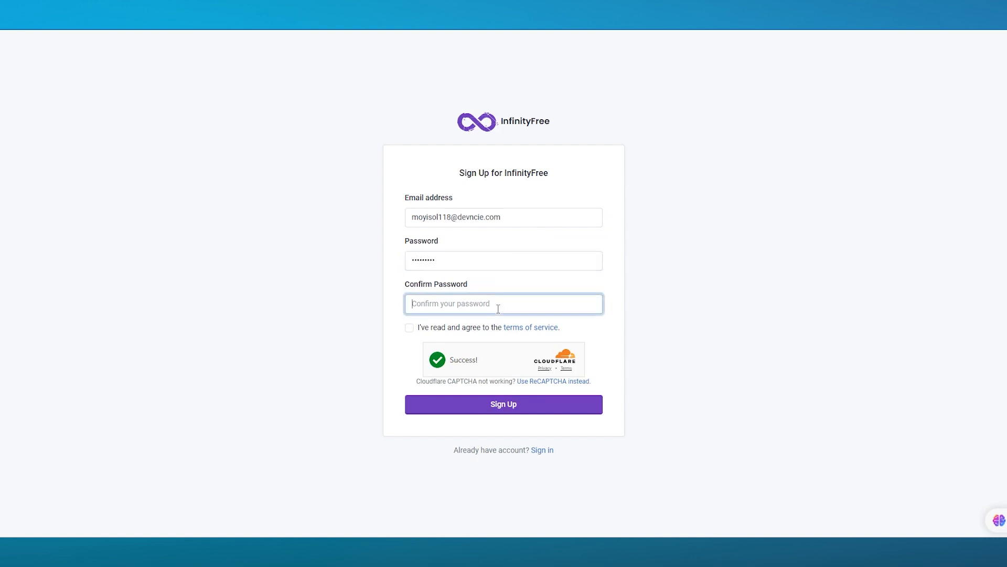
pyautogui.write('********')
pyautogui.click(409, 328)
pyautogui.click(497, 400)
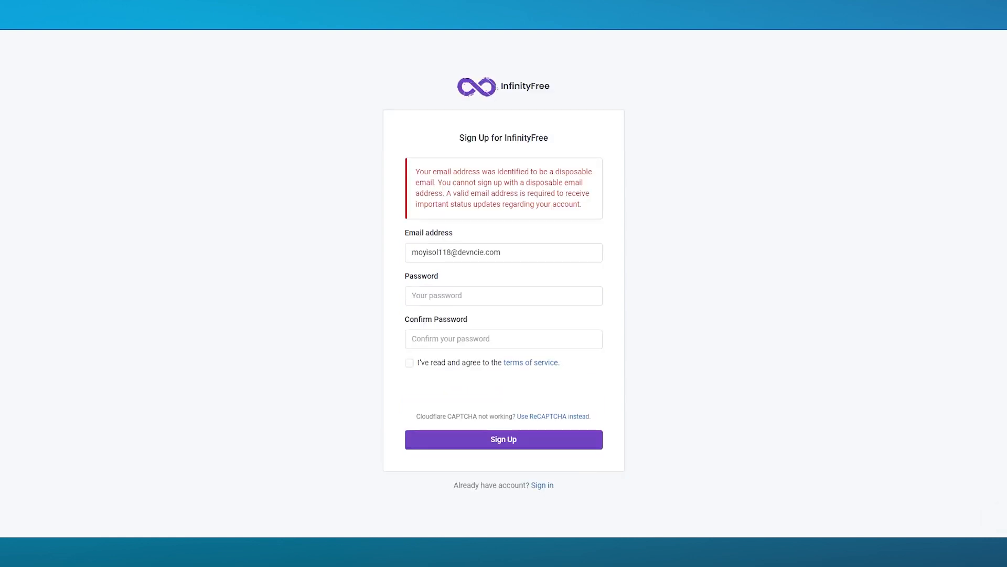
# Replace the rejected address with a valid saved e-mail address.
pyautogui.moveTo(517, 248); pyautogui.dragTo(370, 257)
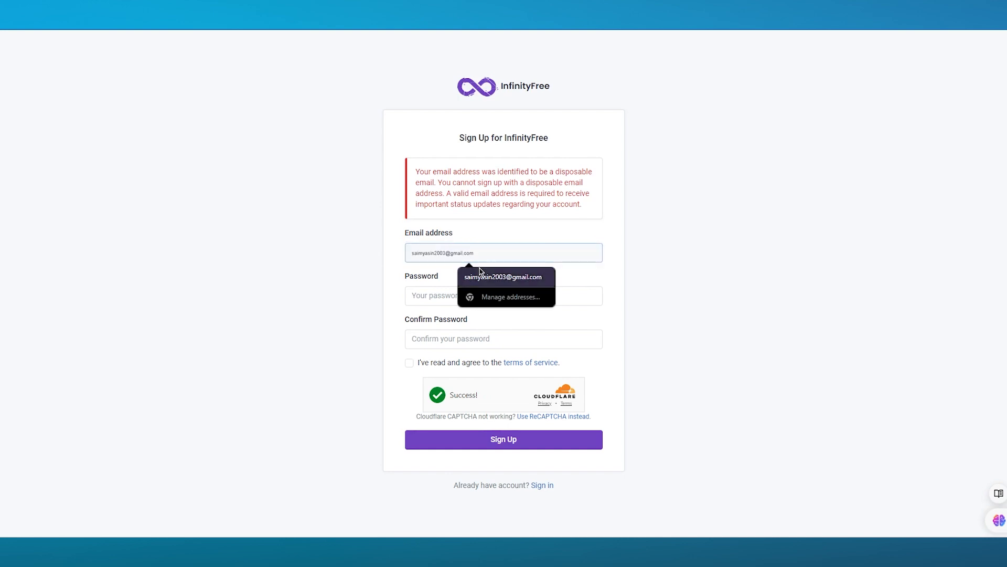
pyautogui.click(478, 277)
# Enter the password, fill Confirm Password to match, accept the terms and resubmit.
pyautogui.click(439, 299)
pyautogui.write('•••••••••')
pyautogui.moveTo(445, 299); pyautogui.dragTo(329, 301)
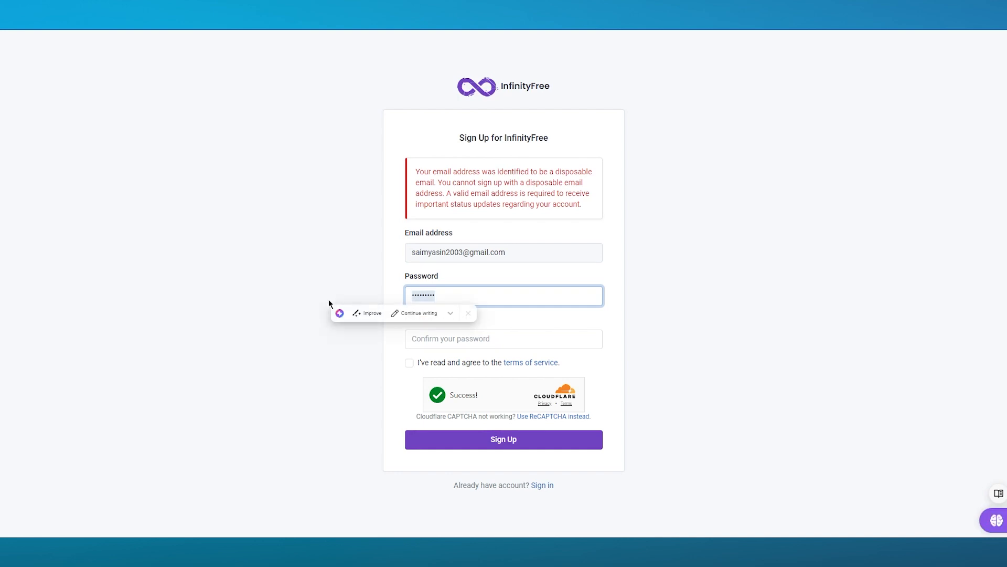
pyautogui.rightClick(479, 340)
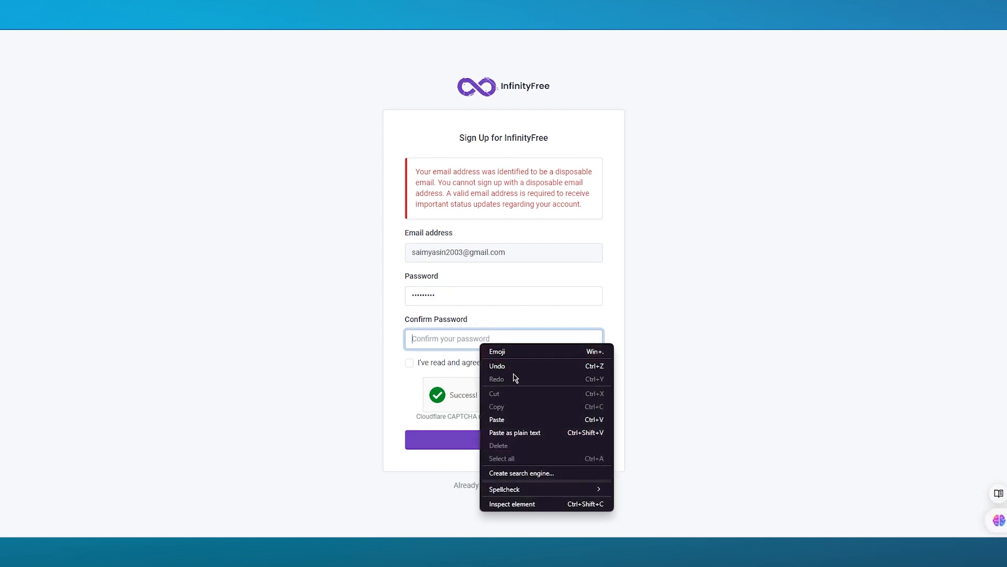
pyautogui.click(499, 419)
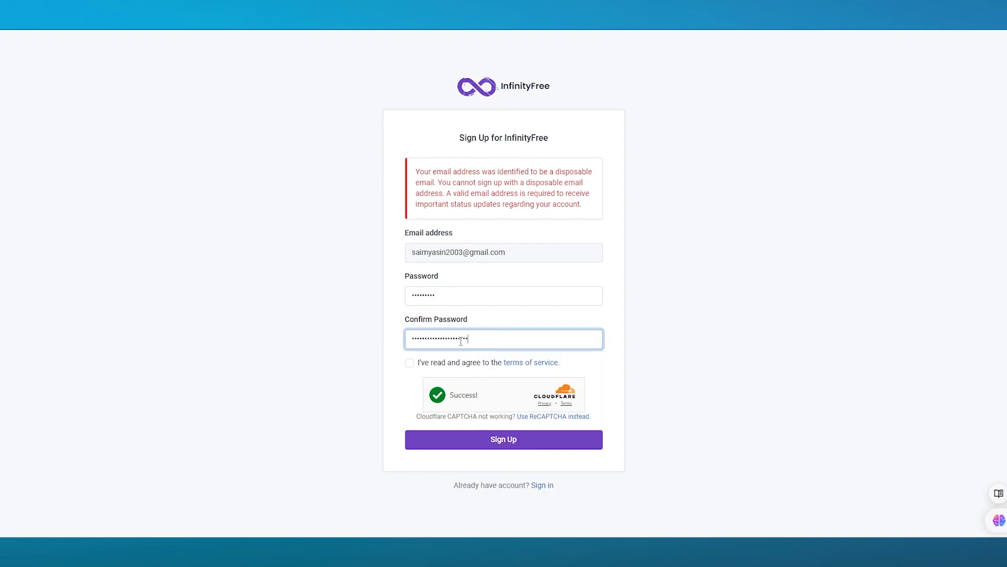
pyautogui.moveTo(484, 341); pyautogui.dragTo(349, 337)
pyautogui.write('•••••••••')
pyautogui.click(425, 364)
pyautogui.click(440, 445)
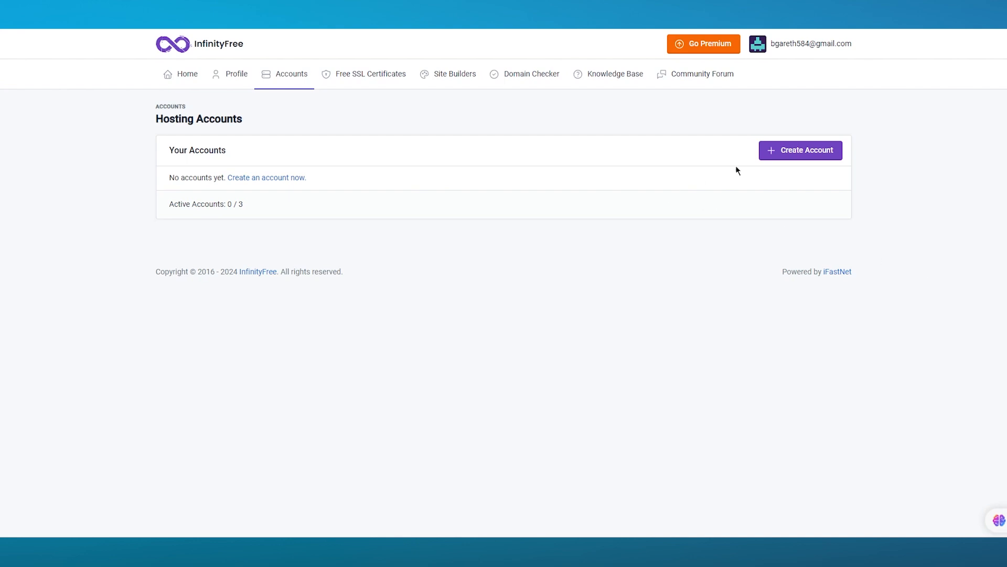
# Start a new hosting account and pick the free $0 InfinityFree plan.
pyautogui.click(783, 152)
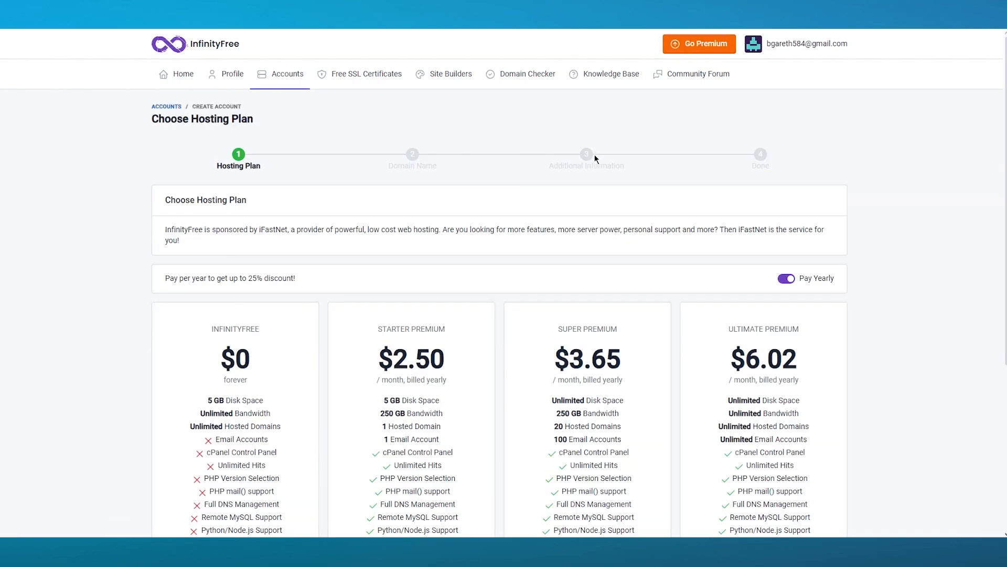
pyautogui.scroll(-5, 438, 179)
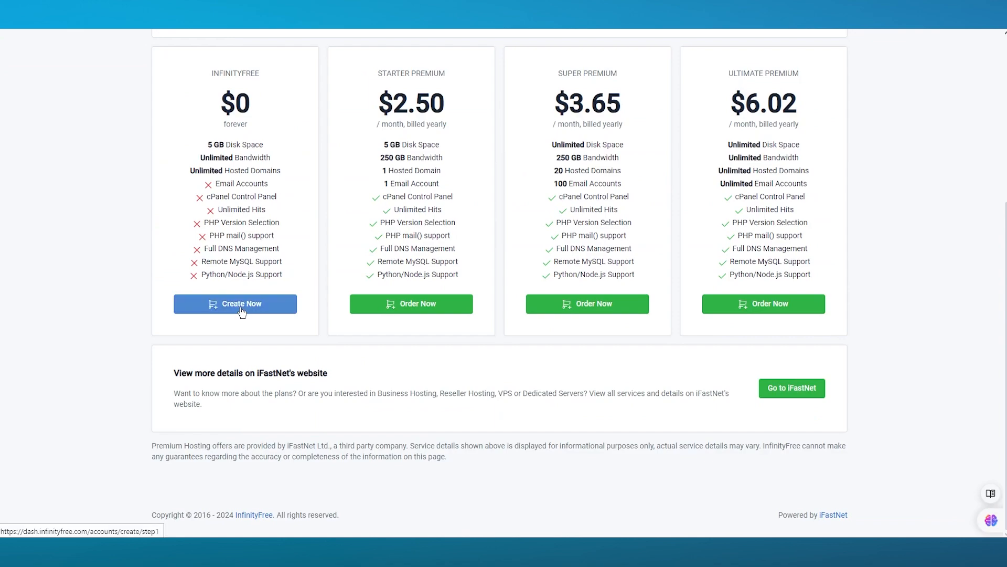
pyautogui.scroll(5, 560, 257)
pyautogui.scroll(-5, 351, 288)
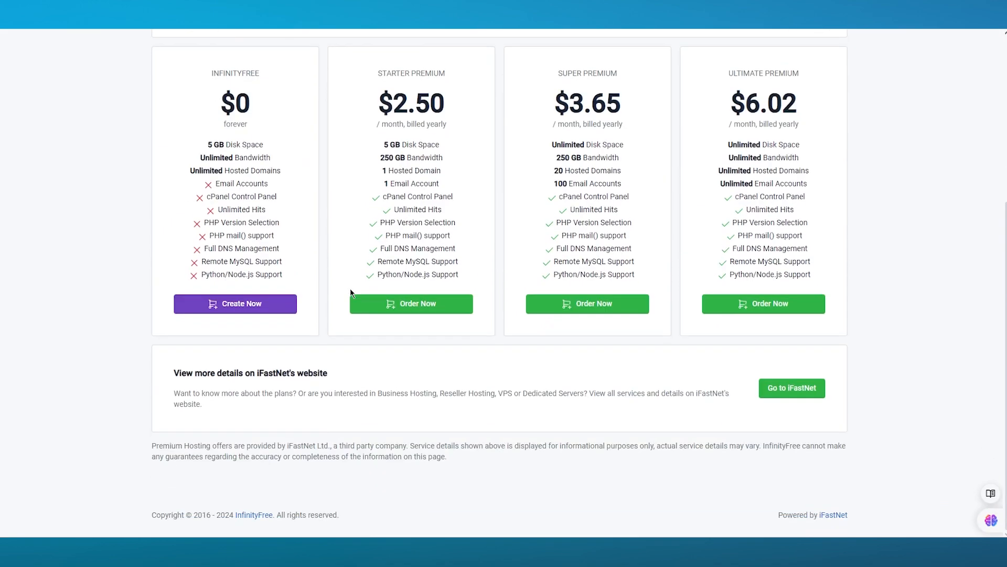
pyautogui.click(241, 303)
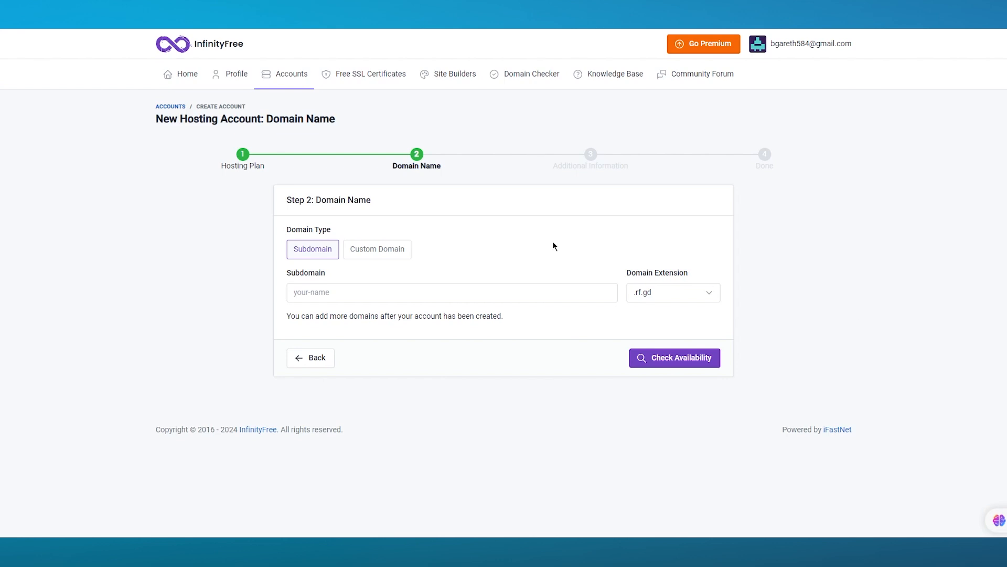
# Keep the free Subdomain option with the .rf.gd extension.
pyautogui.click(368, 257)
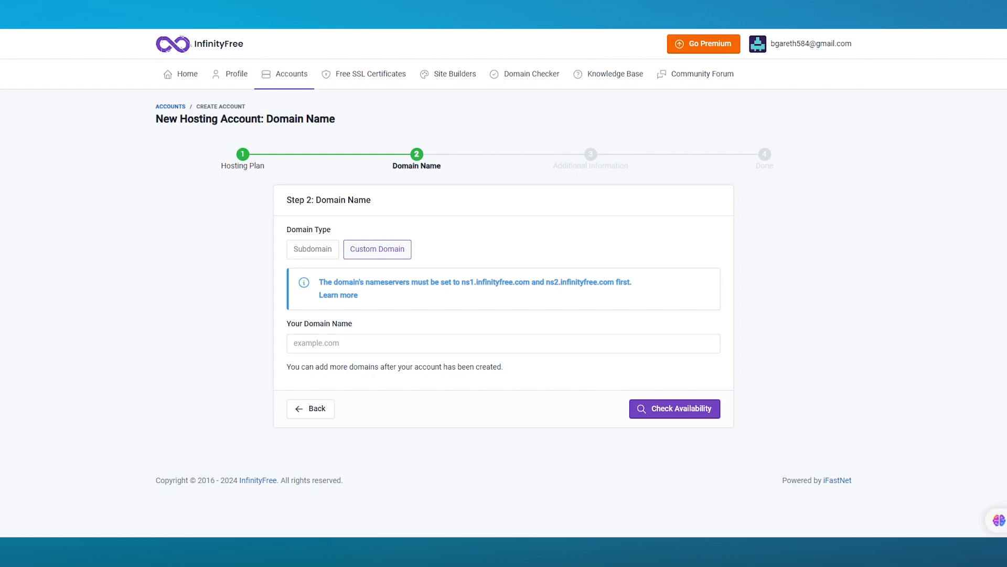
pyautogui.click(315, 252)
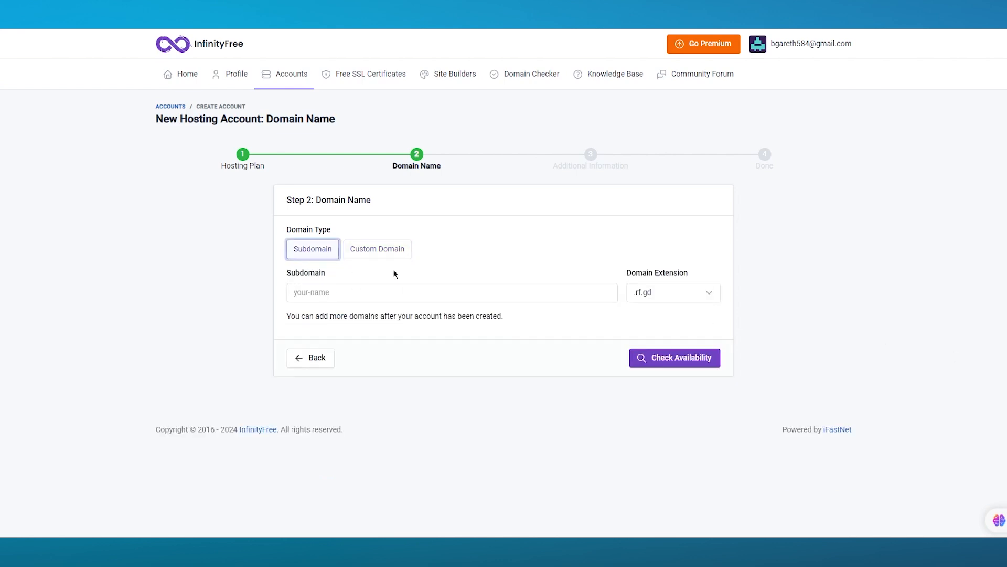
pyautogui.click(677, 294)
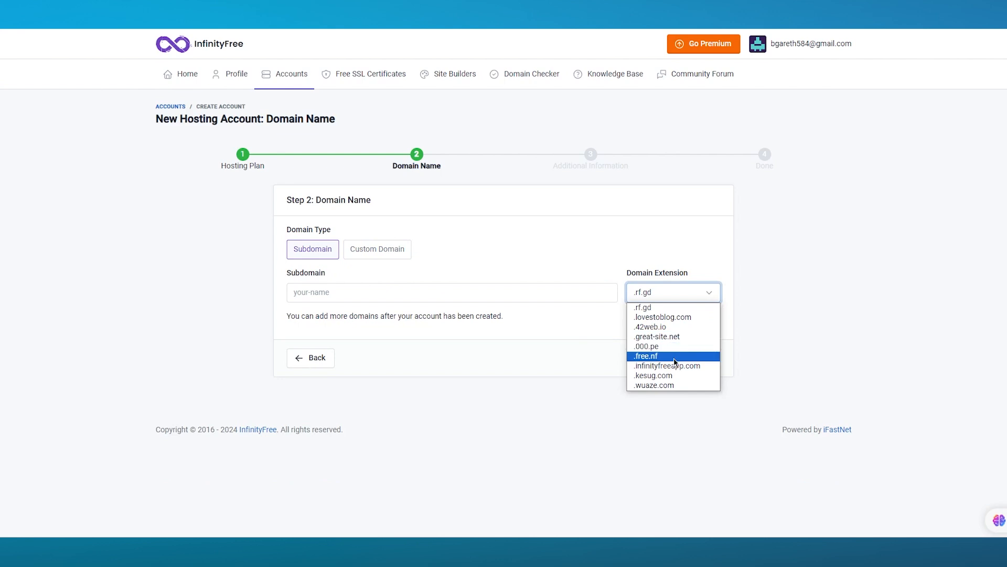
pyautogui.click(660, 311)
# Enter 'johns.retail', fix it to 'johns-retail' and confirm its availability.
pyautogui.click(531, 291)
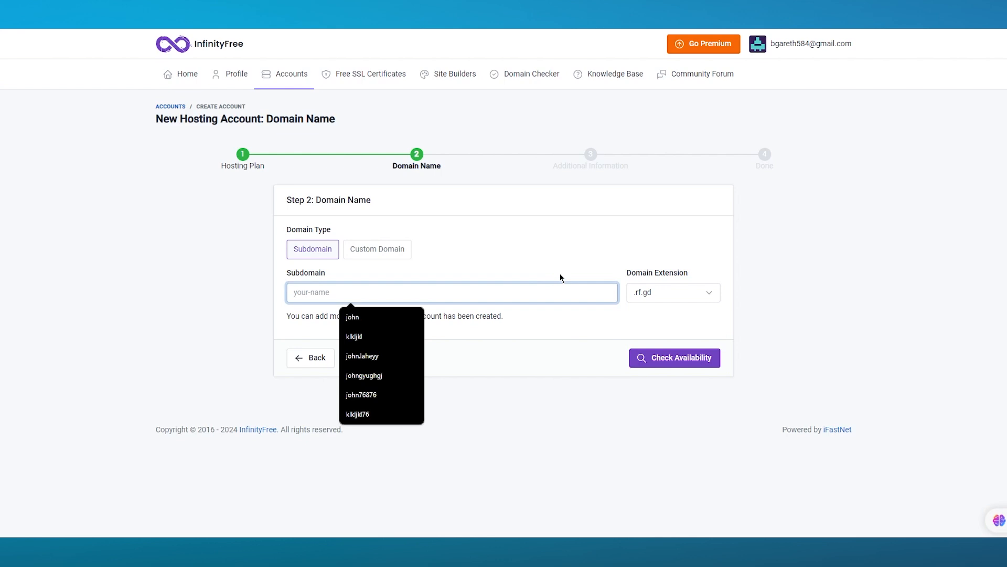
pyautogui.write('john')
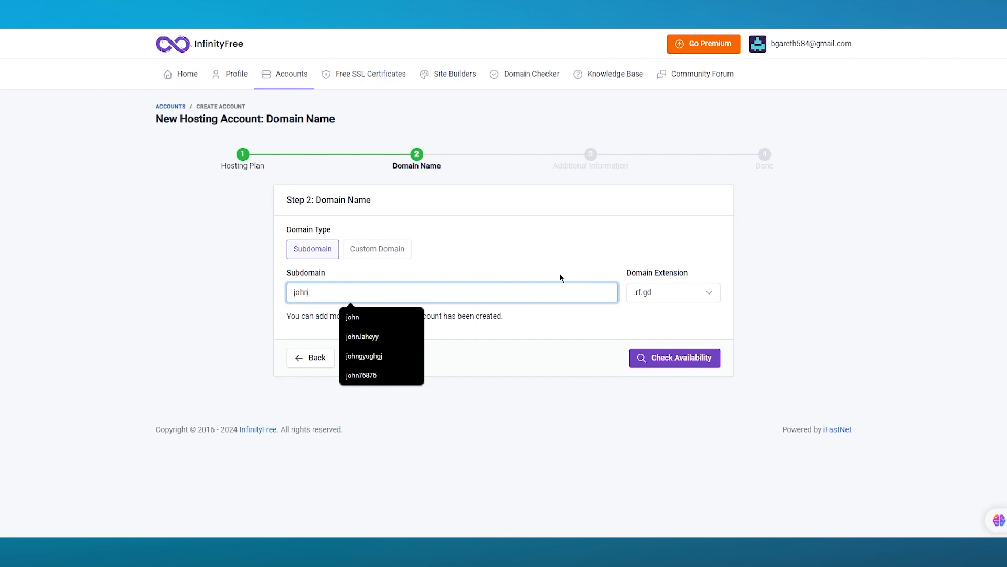
pyautogui.write('s.retail')
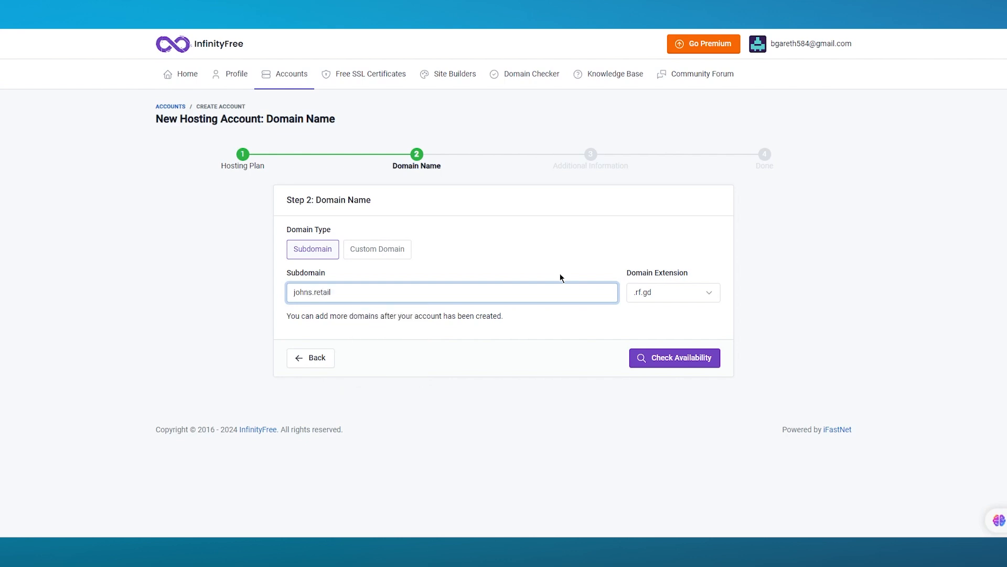
pyautogui.click(652, 357)
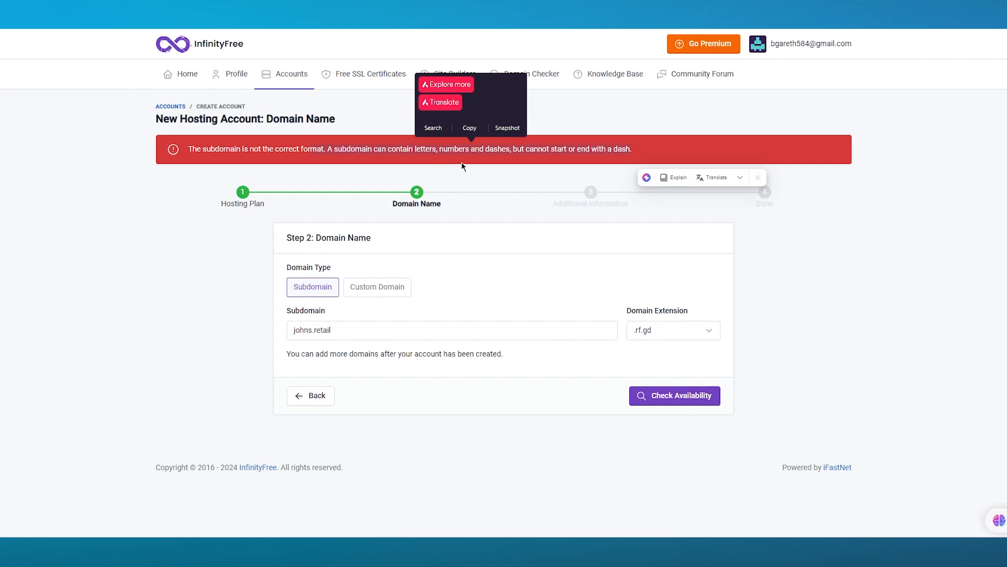
pyautogui.click(322, 329)
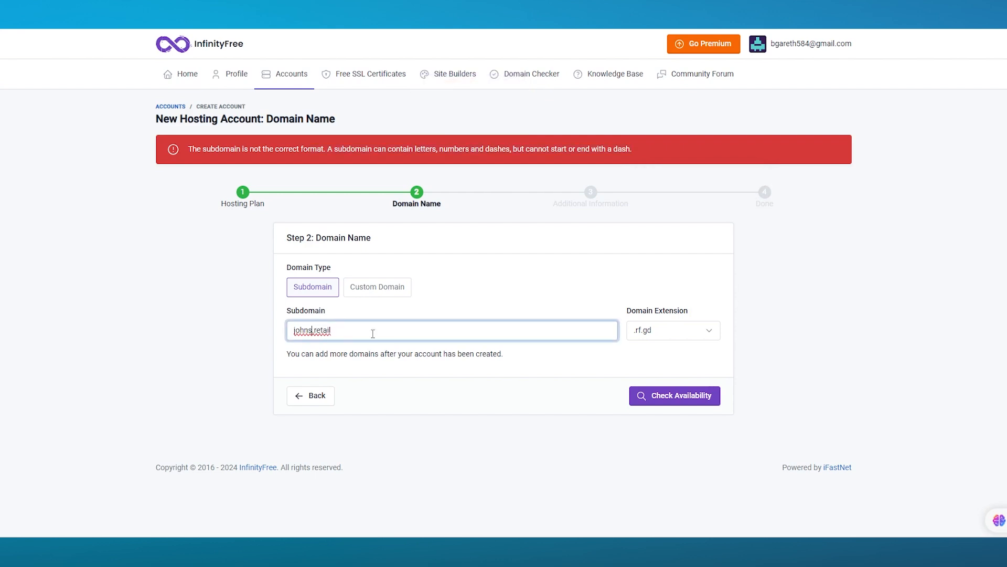
pyautogui.press('BackSpace')
pyautogui.write('-')
pyautogui.click(677, 396)
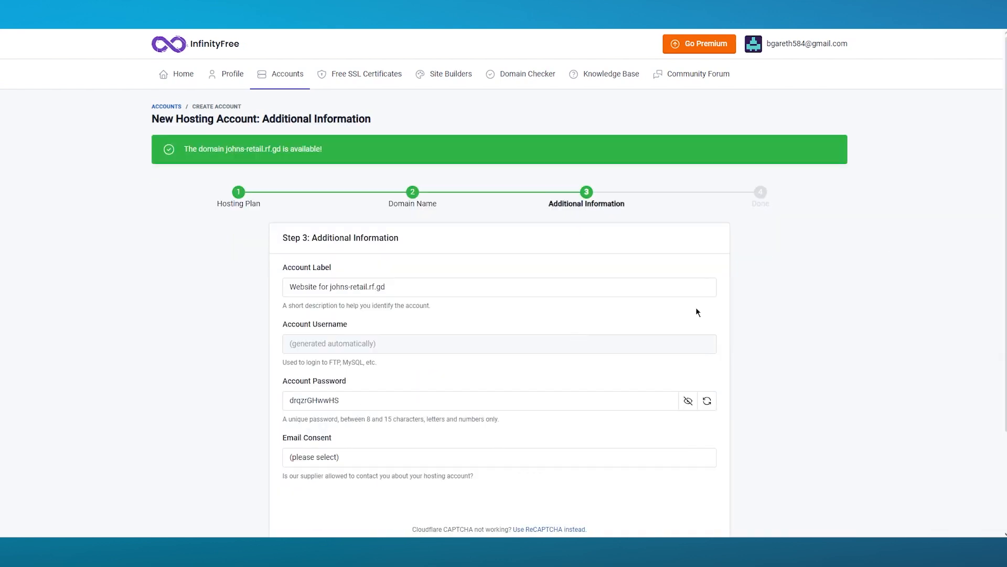
# Review the prefilled account label and the account password field on Step 3.
pyautogui.scroll(-2, 798, 293)
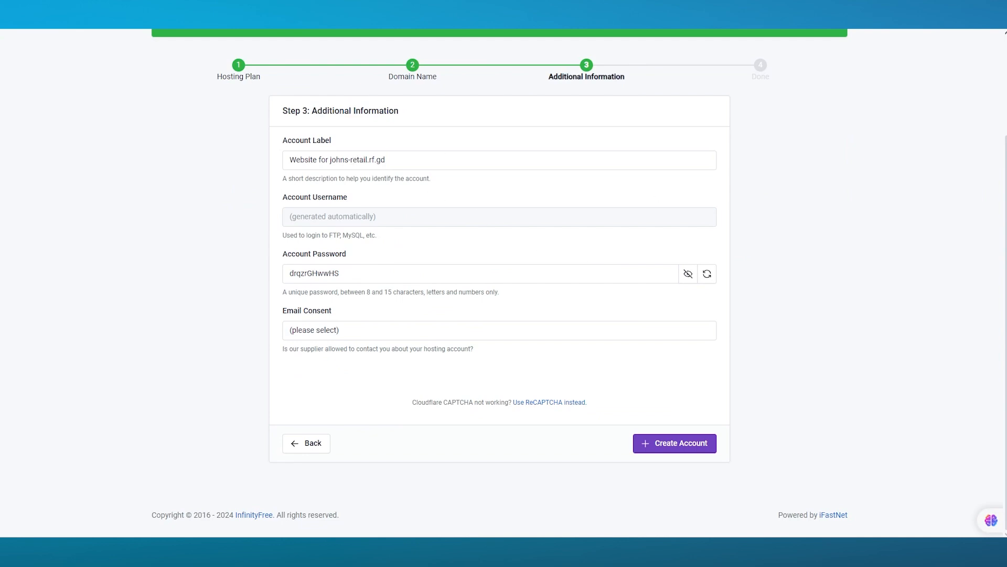
pyautogui.moveTo(443, 158); pyautogui.dragTo(145, 157)
pyautogui.click(184, 177)
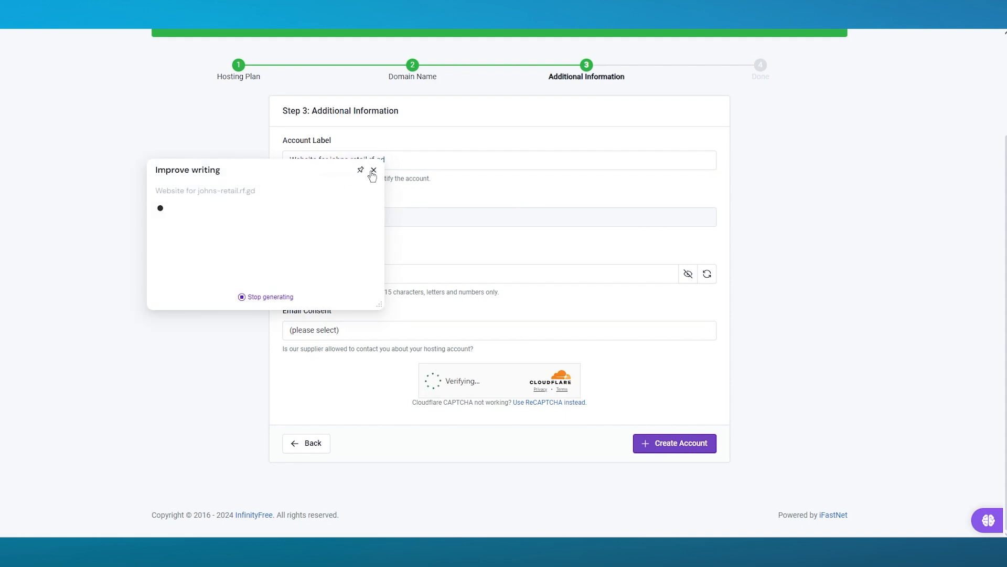
pyautogui.click(373, 170)
pyautogui.click(378, 274)
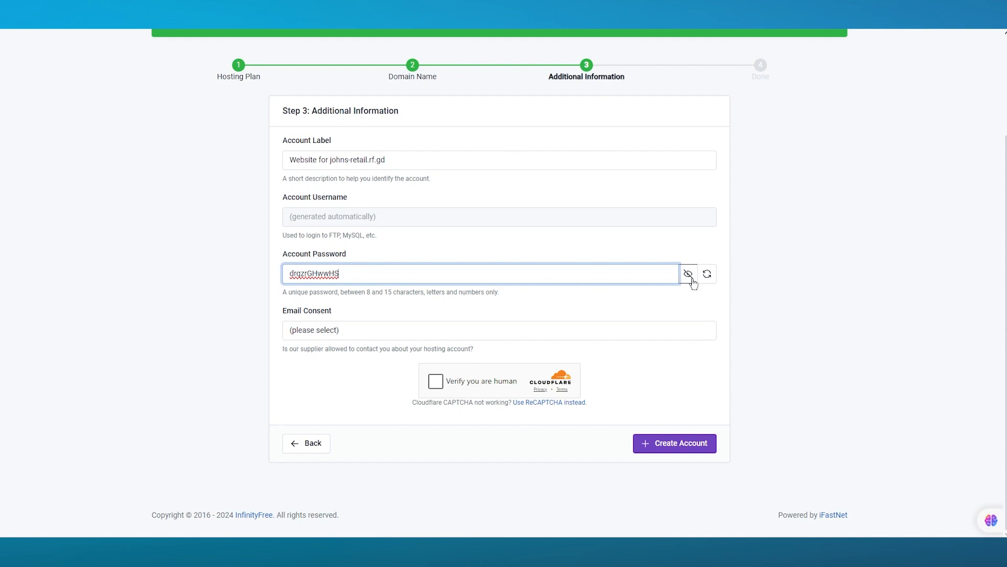
# Set Email Consent to I Approve, pass the Cloudflare check and create the account.
pyautogui.click(358, 330)
pyautogui.click(344, 353)
pyautogui.click(435, 381)
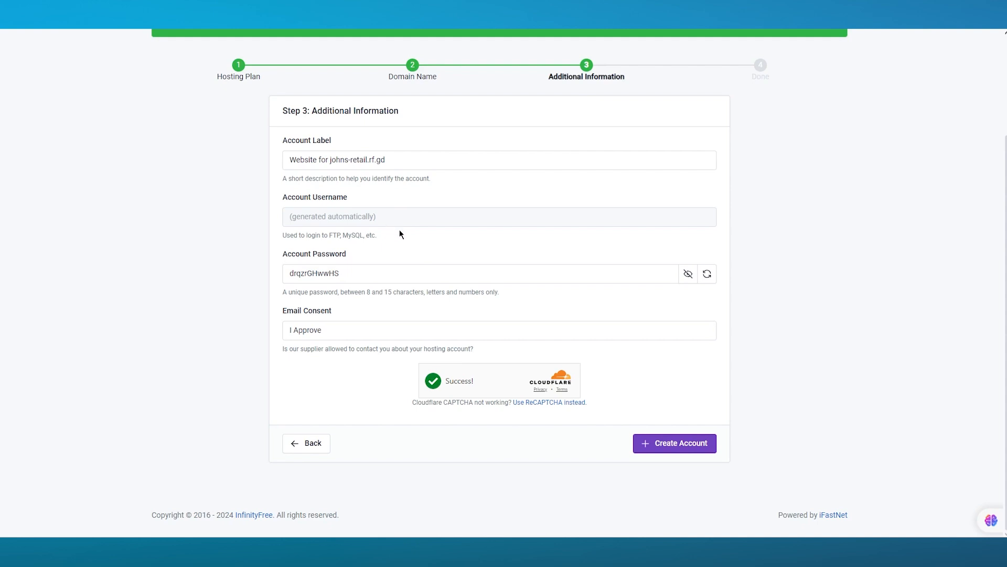
pyautogui.moveTo(437, 271); pyautogui.dragTo(231, 290)
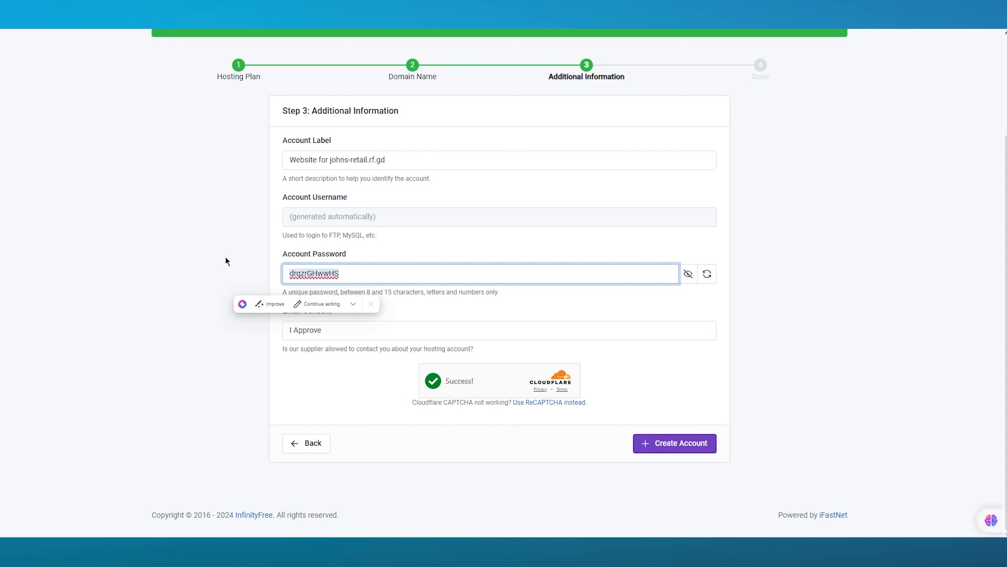
pyautogui.click(677, 445)
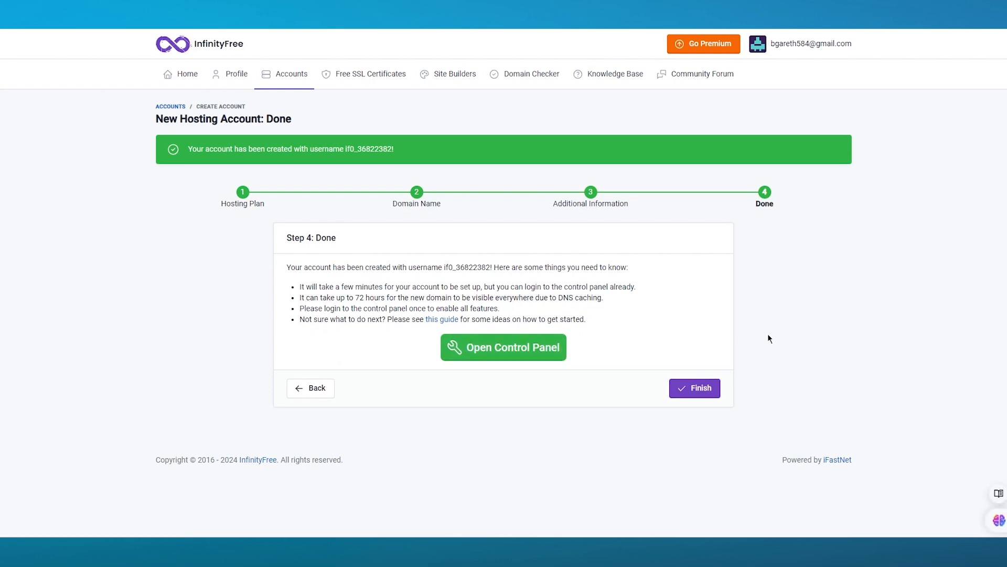
# Open the new account's control panel, approve service emails and look over the dashboard.
pyautogui.click(522, 354)
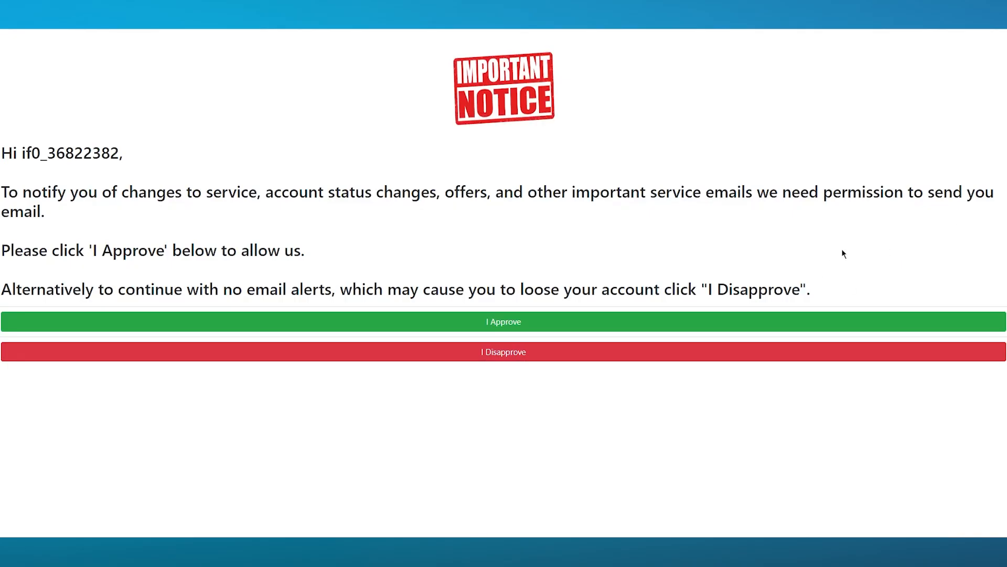
pyautogui.click(577, 321)
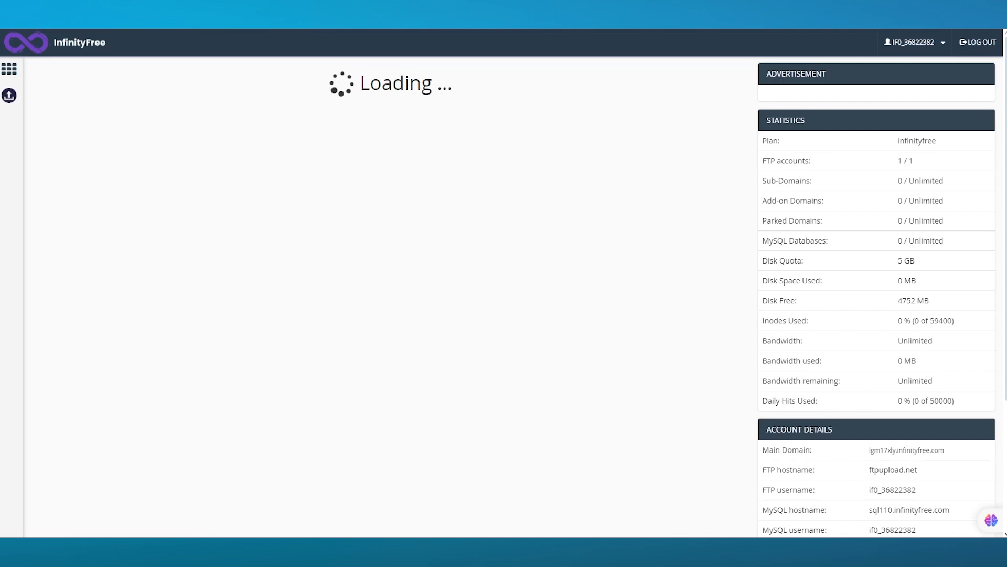
pyautogui.scroll(-5, 581, 227)
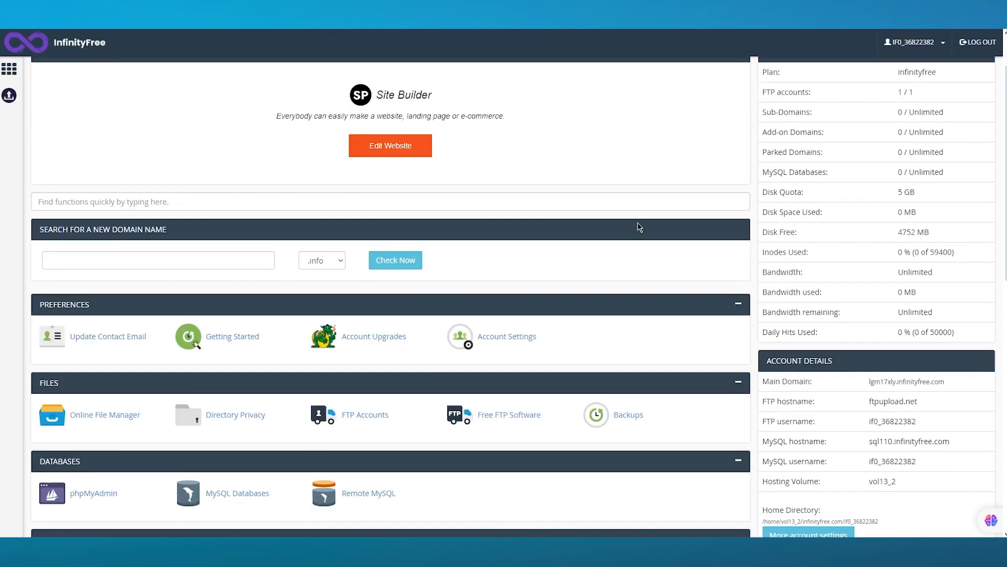
pyautogui.scroll(-7, 581, 227)
pyautogui.scroll(10, 581, 226)
pyautogui.scroll(2, 580, 226)
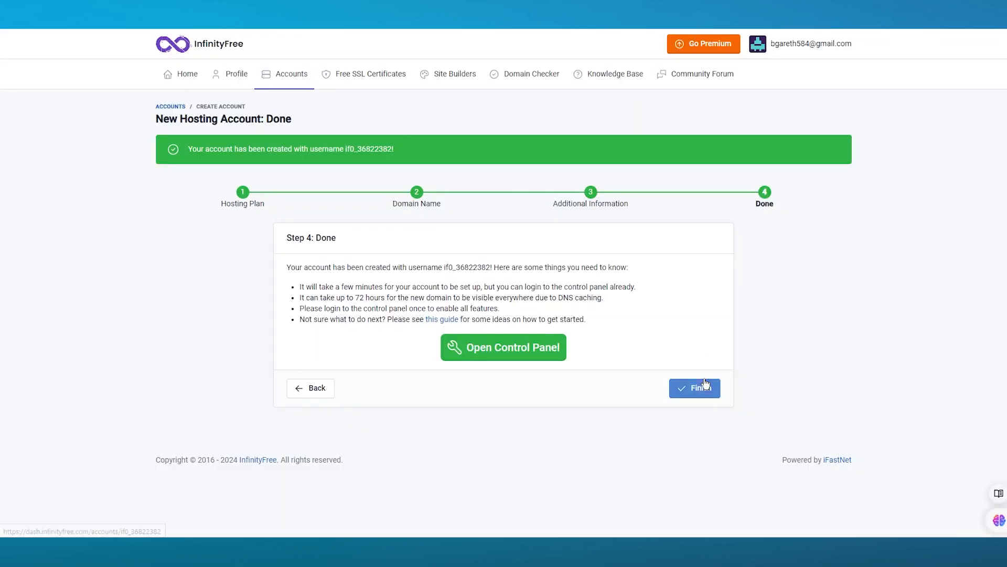
# Finish the wizard, wait for johns-retail.rf.gd to show Active, then return to the control panel.
pyautogui.click(703, 385)
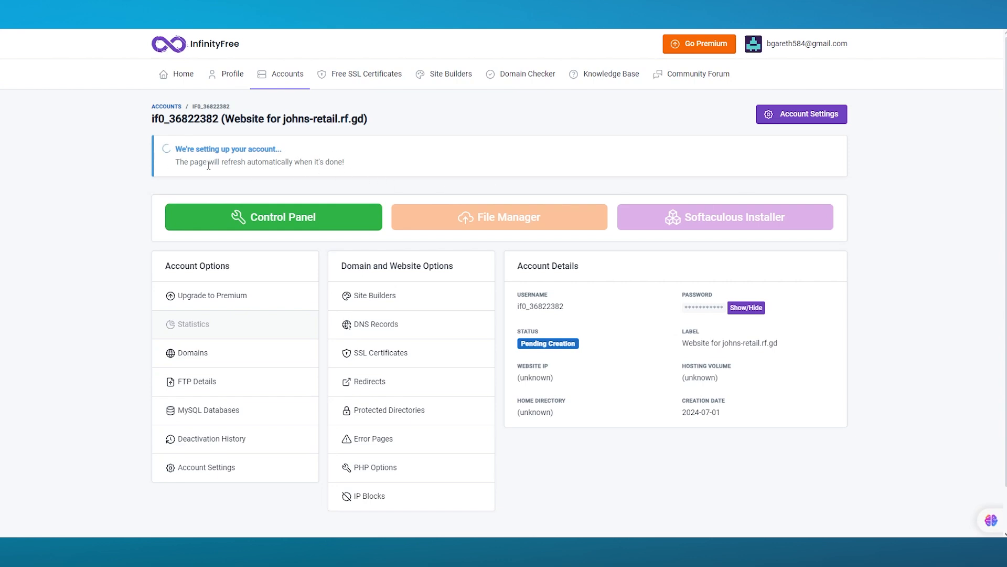
pyautogui.moveTo(203, 162); pyautogui.dragTo(363, 162)
pyautogui.click(124, 173)
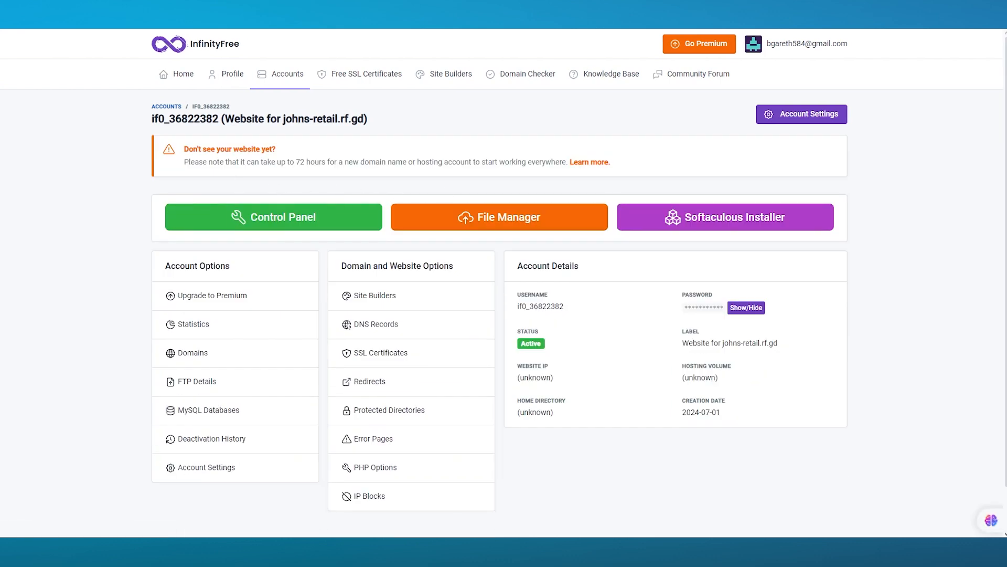
pyautogui.click(229, 12)
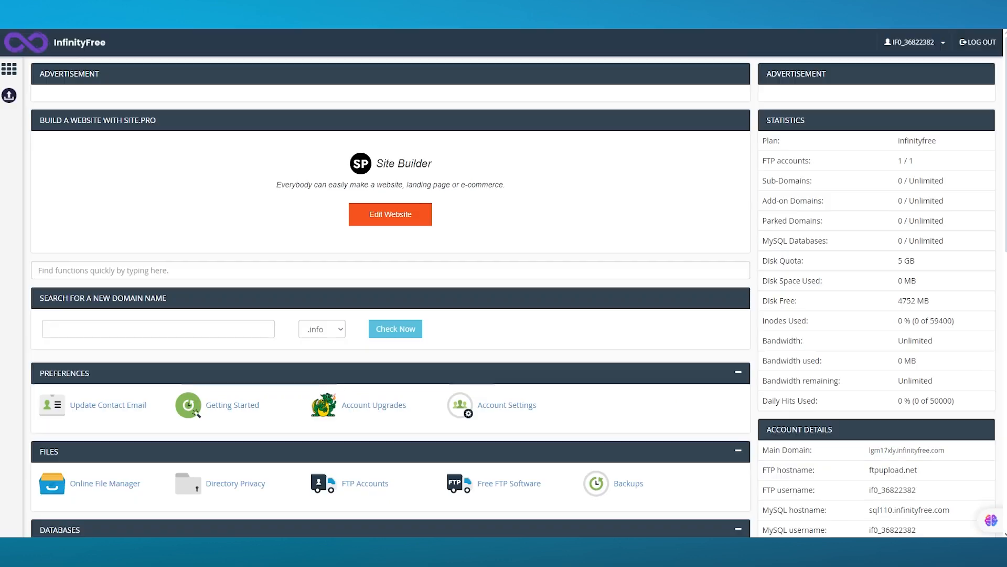
# Launch Softaculous Apps Installer from the Software section, closing the ad that interrupts it.
pyautogui.scroll(-9, 216, 212)
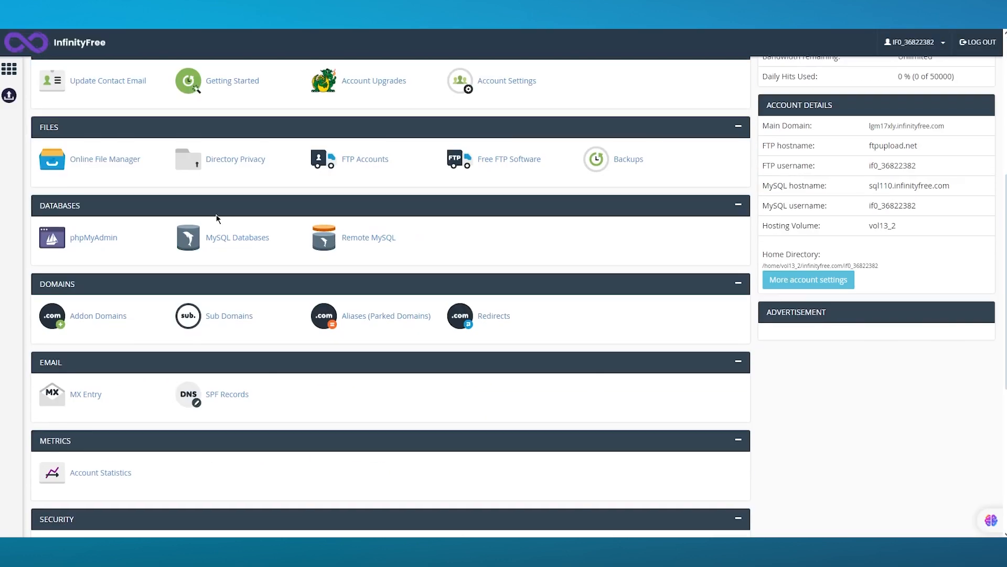
pyautogui.scroll(-3, 216, 214)
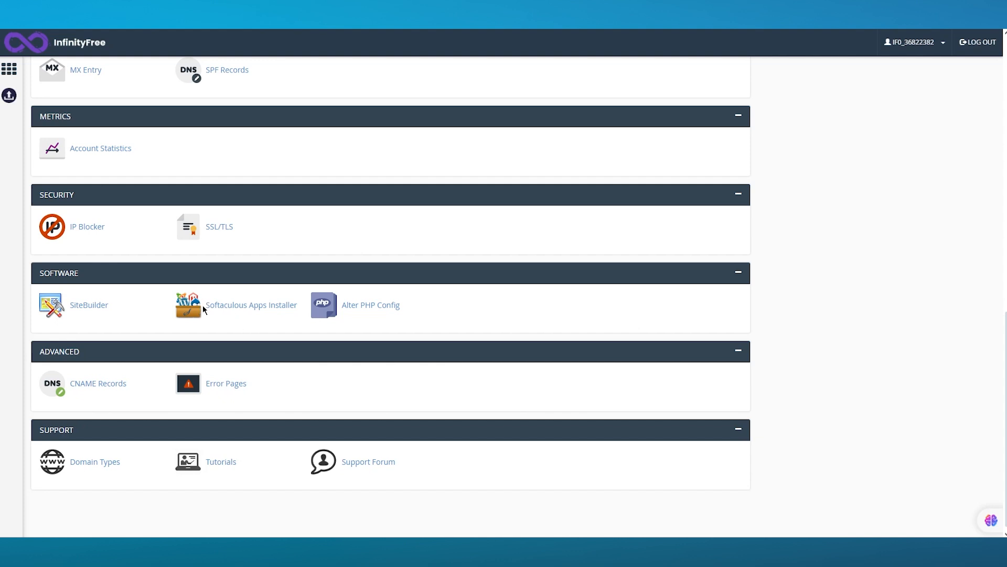
pyautogui.click(252, 307)
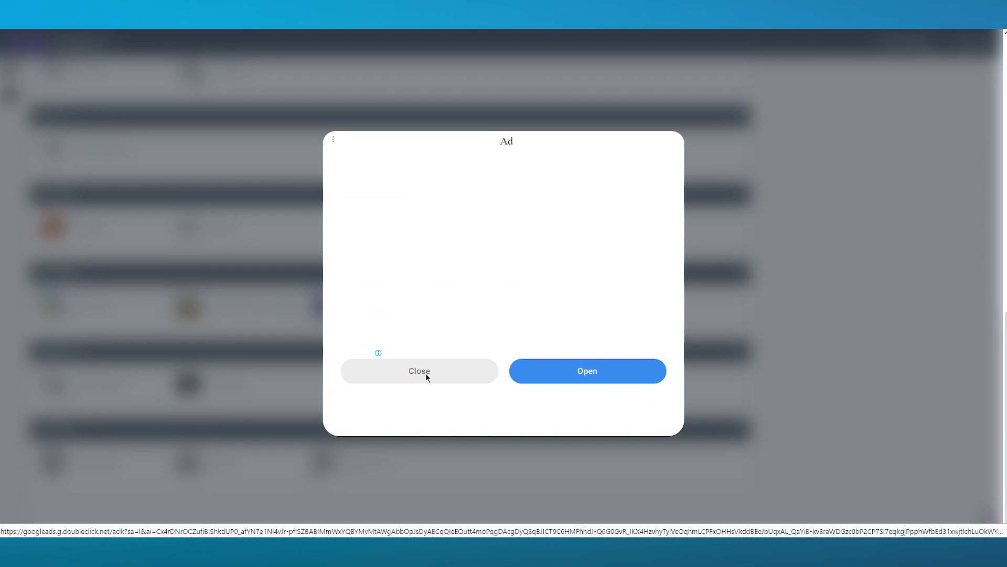
pyautogui.click(391, 369)
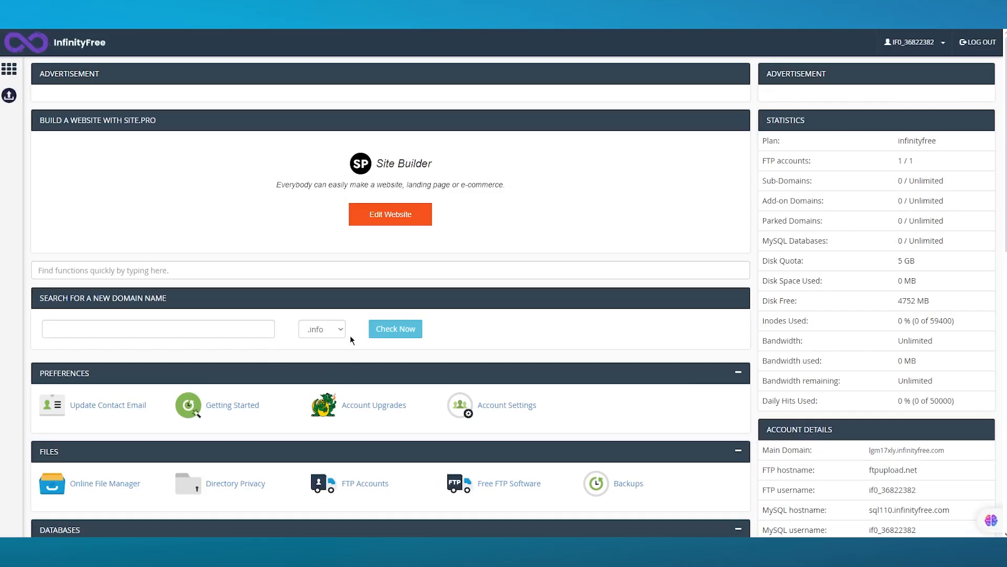
pyautogui.scroll(-10, 350, 336)
pyautogui.click(244, 308)
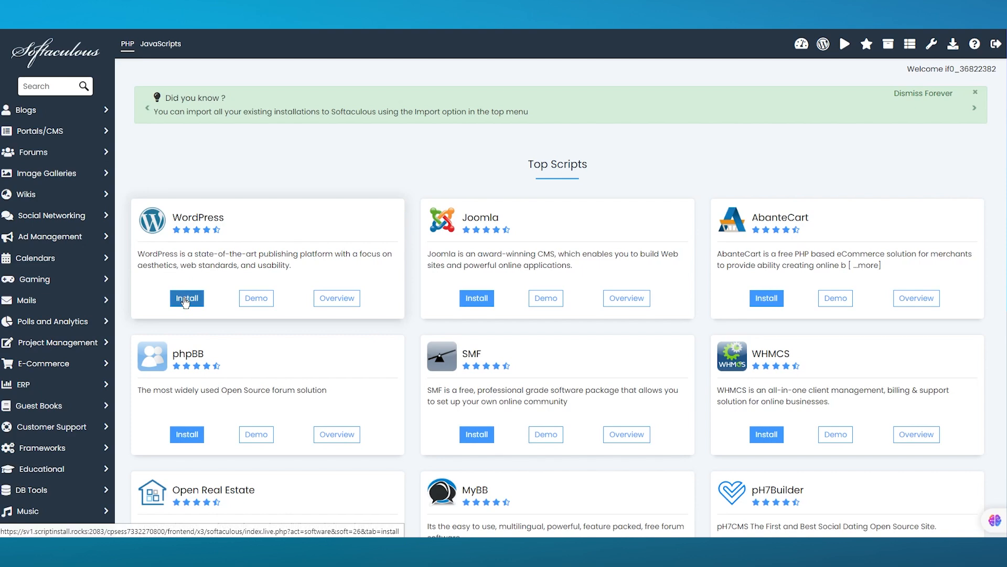
# Begin a new WordPress install, keeping johns-retail.rf.gd as the install domain.
pyautogui.click(185, 299)
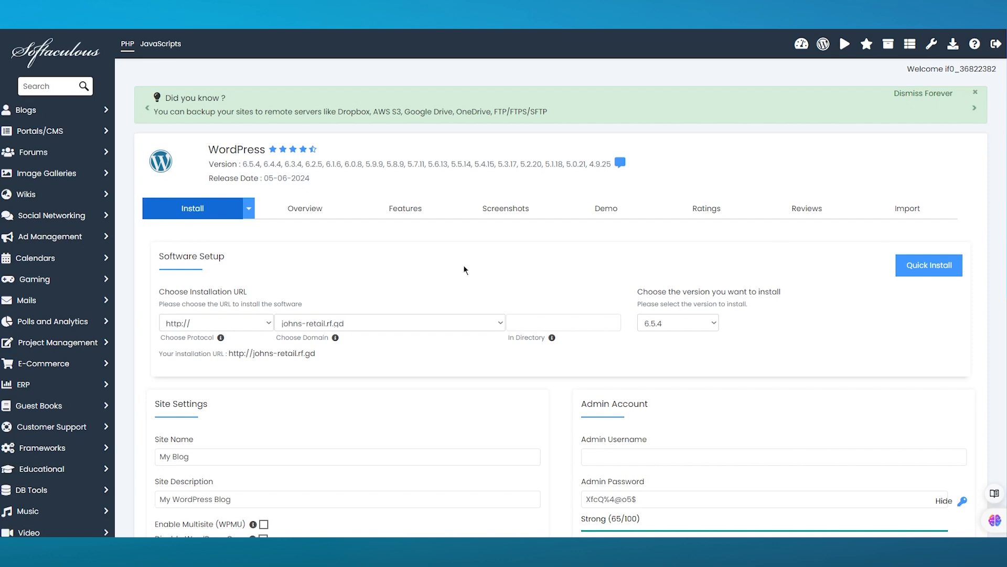
pyautogui.scroll(-1, 461, 276)
pyautogui.click(363, 271)
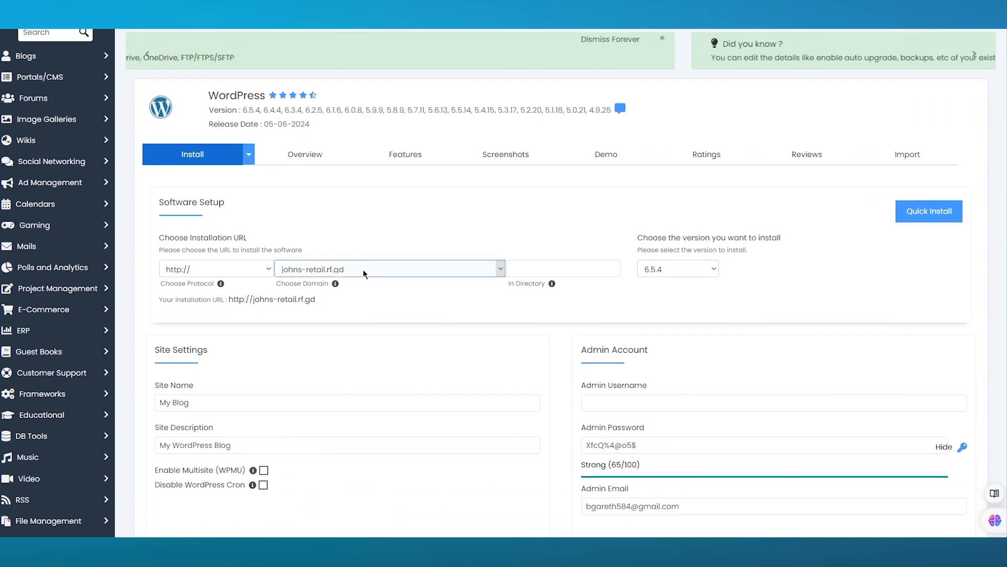
pyautogui.click(363, 269)
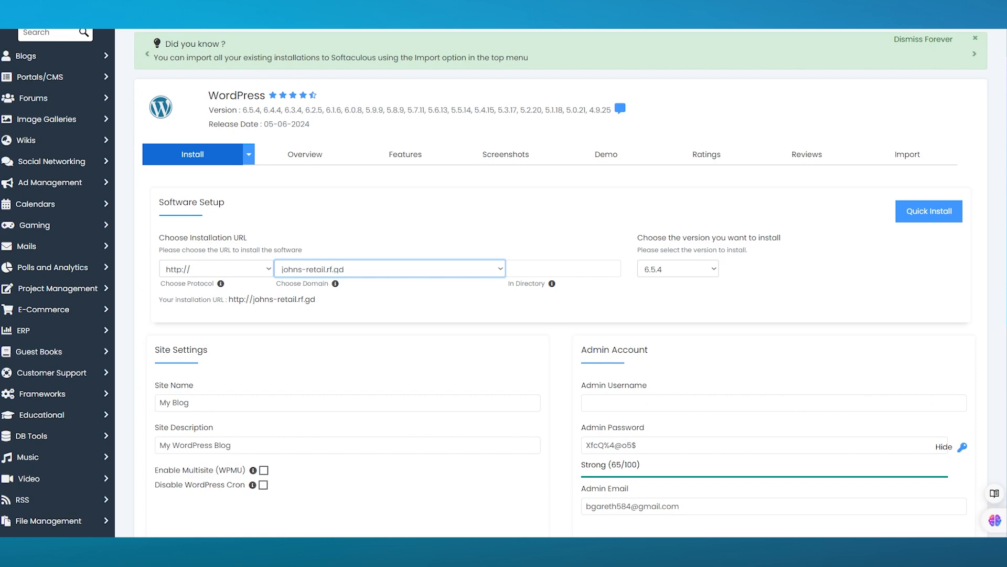
pyautogui.scroll(-3, 660, 275)
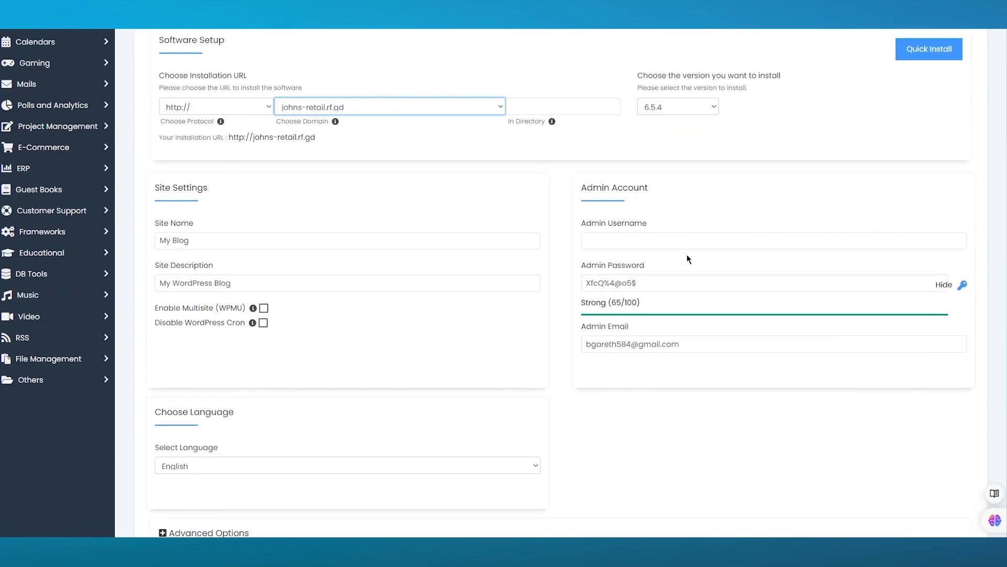
pyautogui.scroll(1, 687, 258)
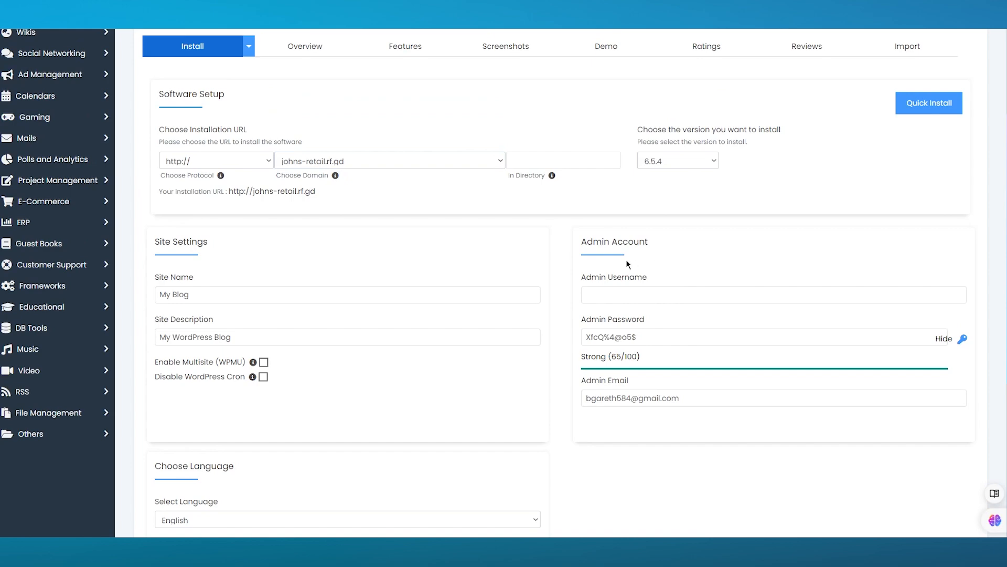
# Fill the admin username from a saved suggestion and check the generated strong admin password.
pyautogui.click(622, 291)
pyautogui.click(315, 294)
pyautogui.scroll(-4, 320, 296)
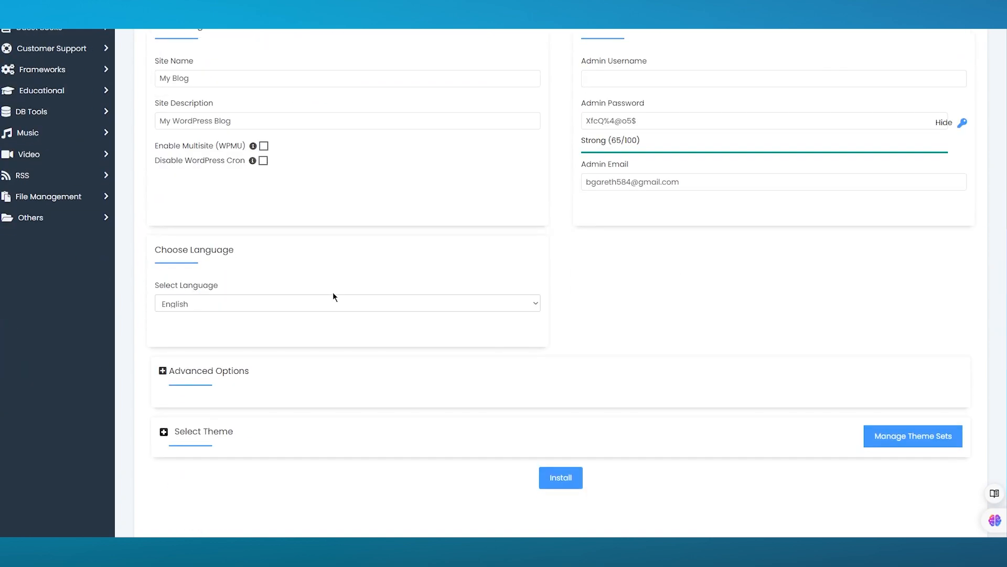
pyautogui.scroll(3, 348, 313)
pyautogui.click(658, 276)
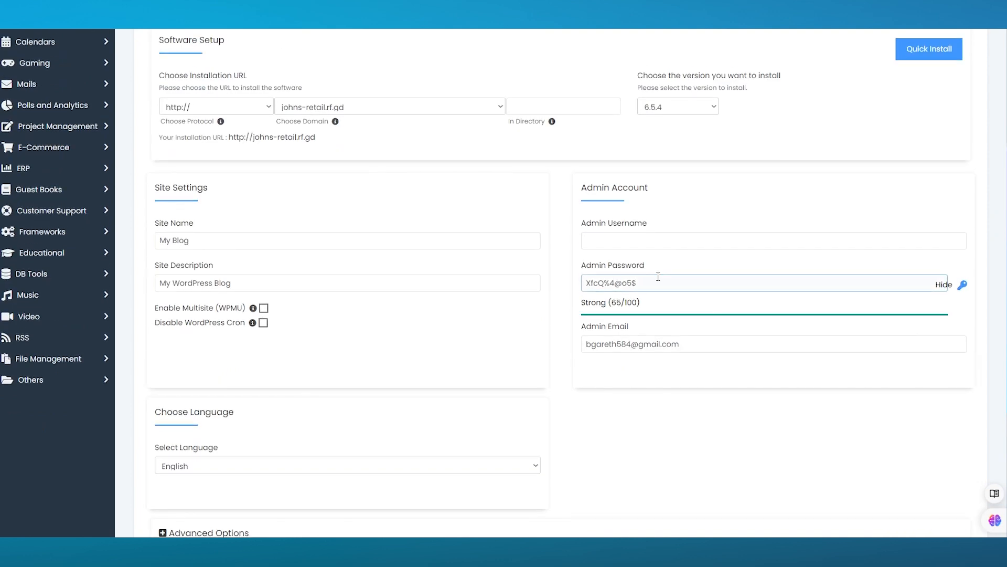
pyautogui.click(685, 239)
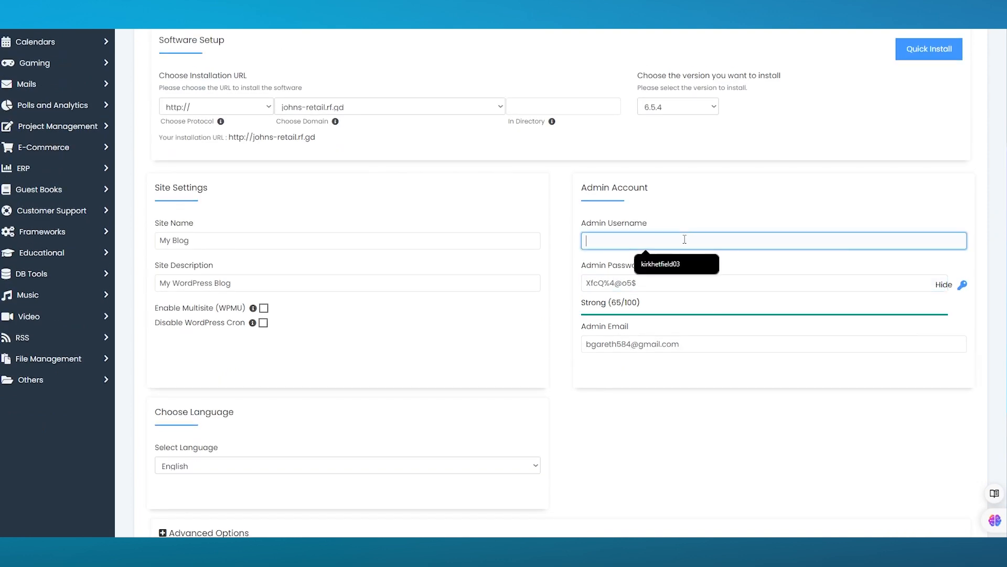
pyautogui.click(662, 262)
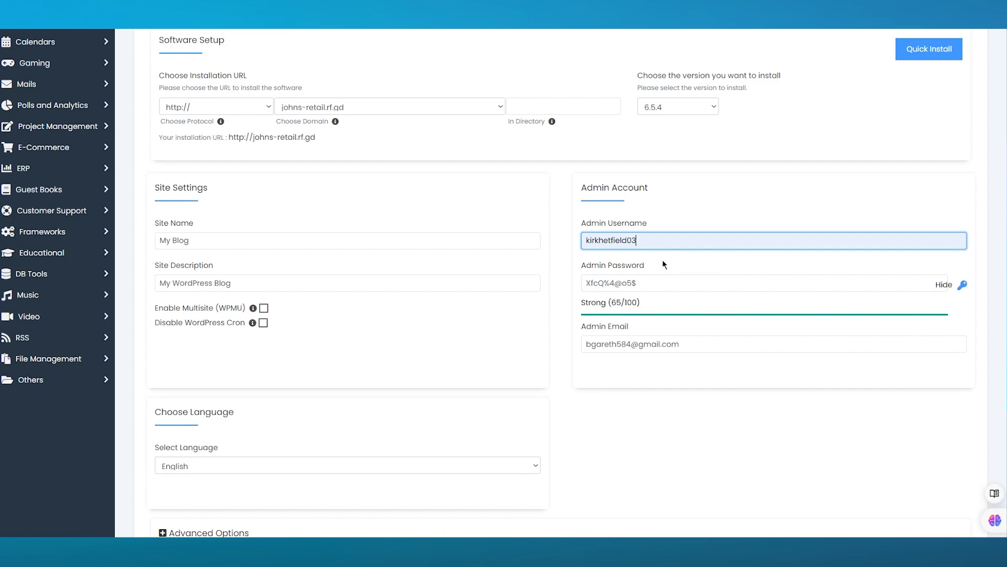
pyautogui.click(639, 283)
pyautogui.scroll(-5, 685, 281)
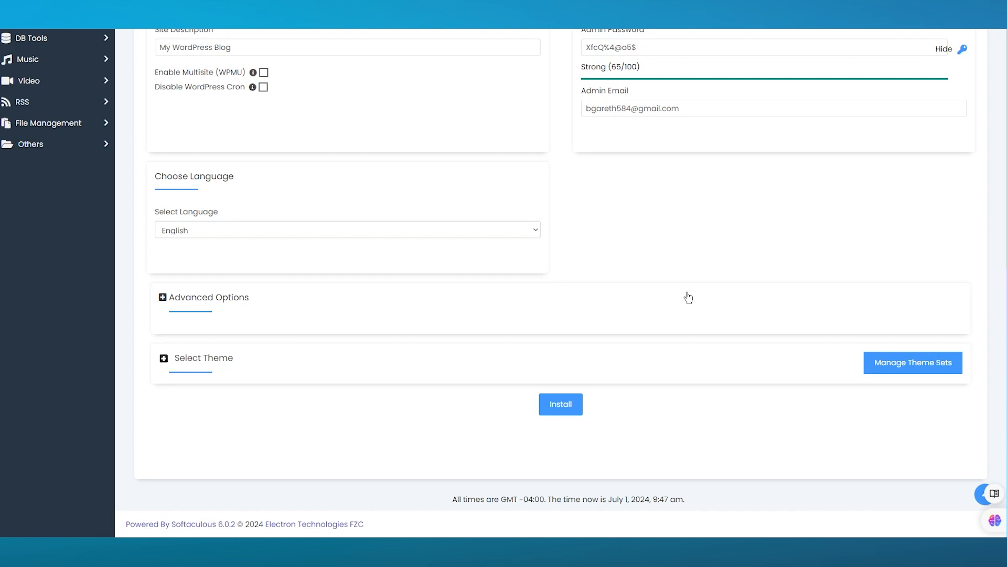
pyautogui.scroll(2, 650, 262)
pyautogui.scroll(-2, 263, 299)
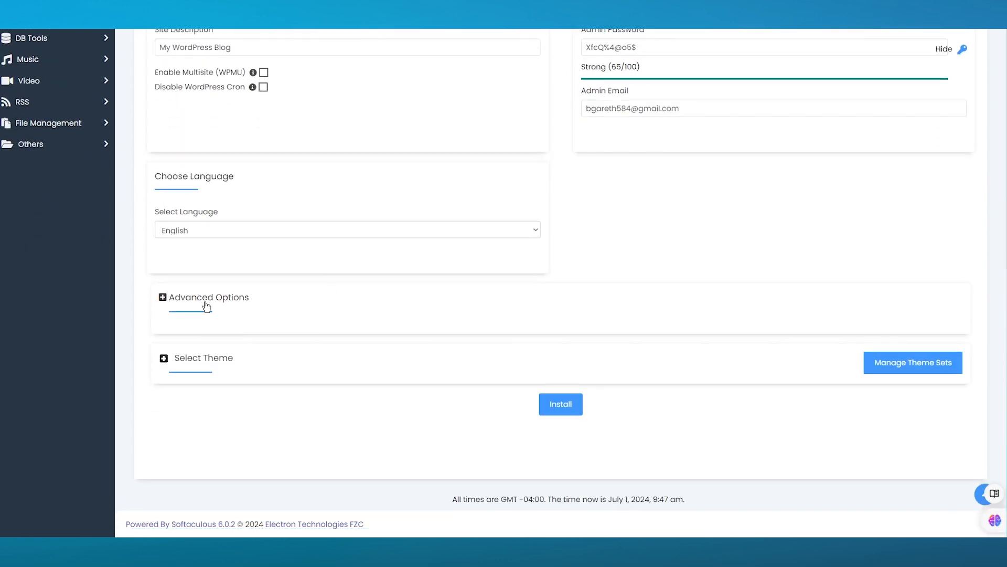
# Review Advanced Options and the theme list, keep the default theme, and install WordPress.
pyautogui.click(163, 297)
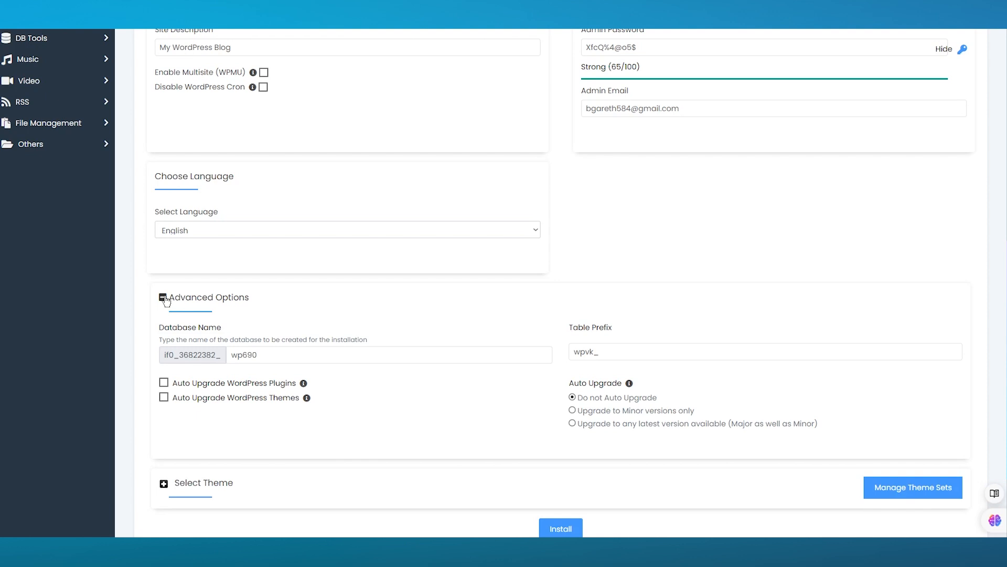
pyautogui.click(164, 299)
pyautogui.click(164, 361)
pyautogui.scroll(-5, 179, 366)
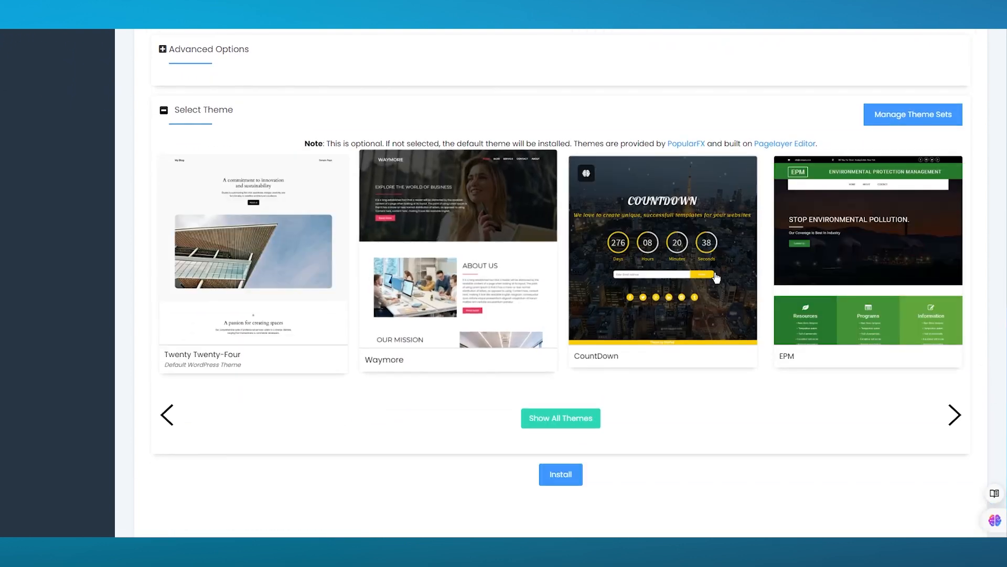
pyautogui.click(164, 111)
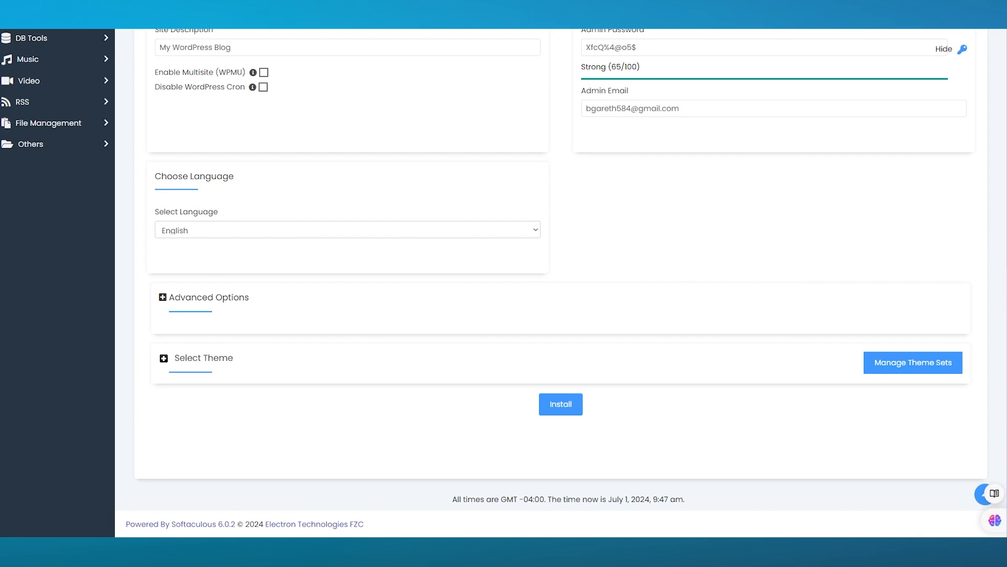
pyautogui.click(561, 408)
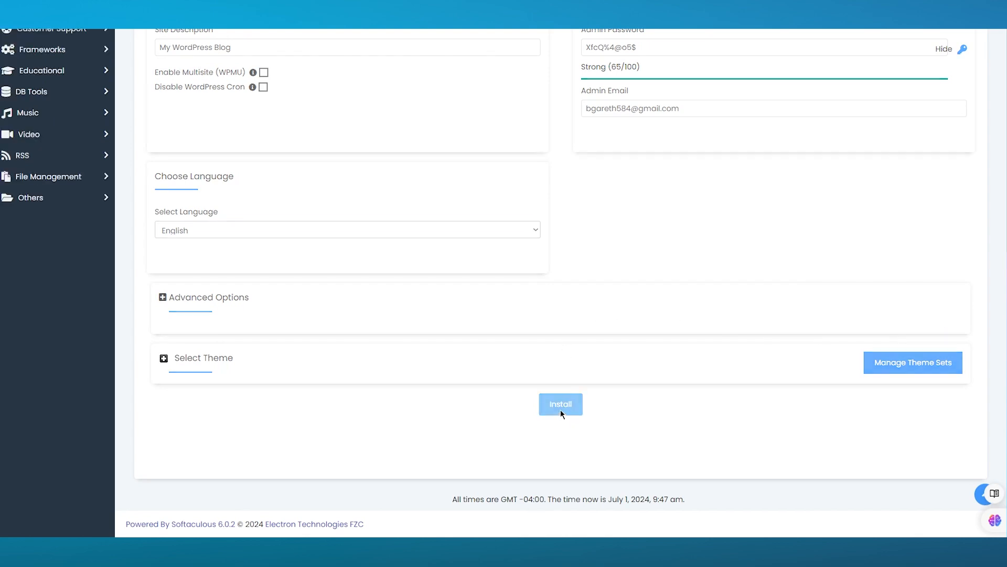
# Open the newly installed johns-retail.rf.gd site, which shows an rf.gd blocked-site warning.
pyautogui.scroll(3, 608, 297)
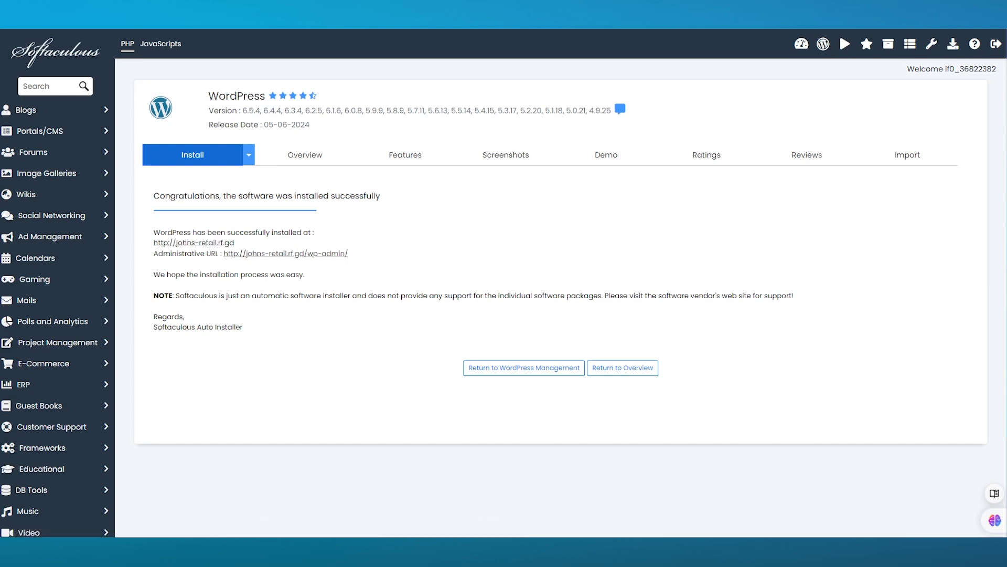
pyautogui.click(202, 243)
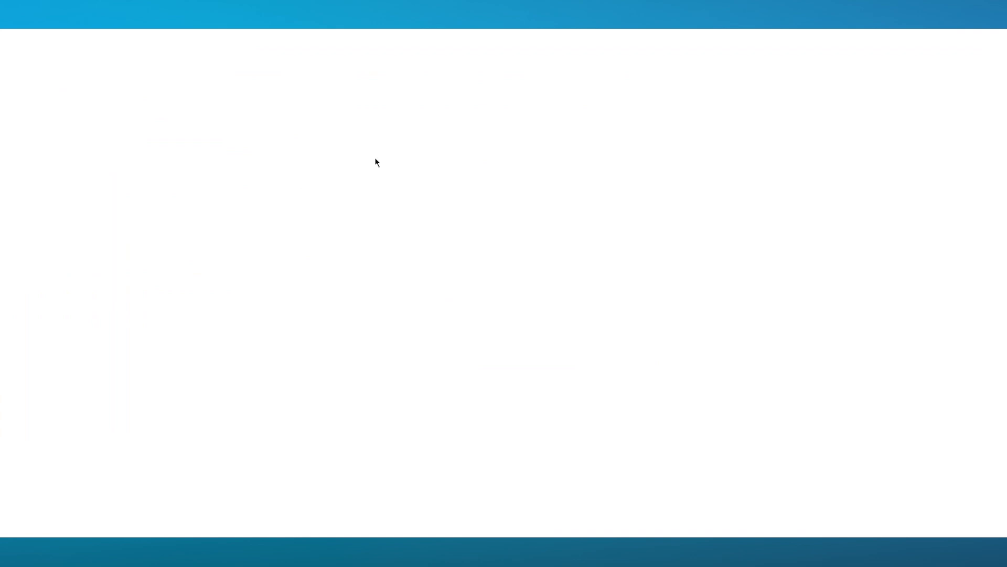
pyautogui.moveTo(322, 157); pyautogui.dragTo(794, 342)
pyautogui.click(796, 280)
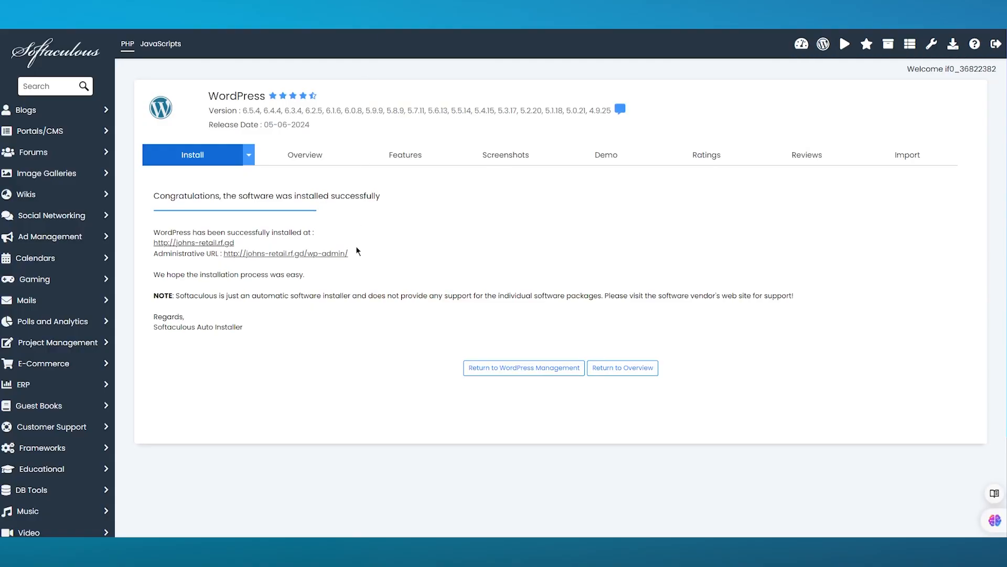
# Open the wp-admin Administrative URL in a new tab and switch to it.
pyautogui.rightClick(298, 256)
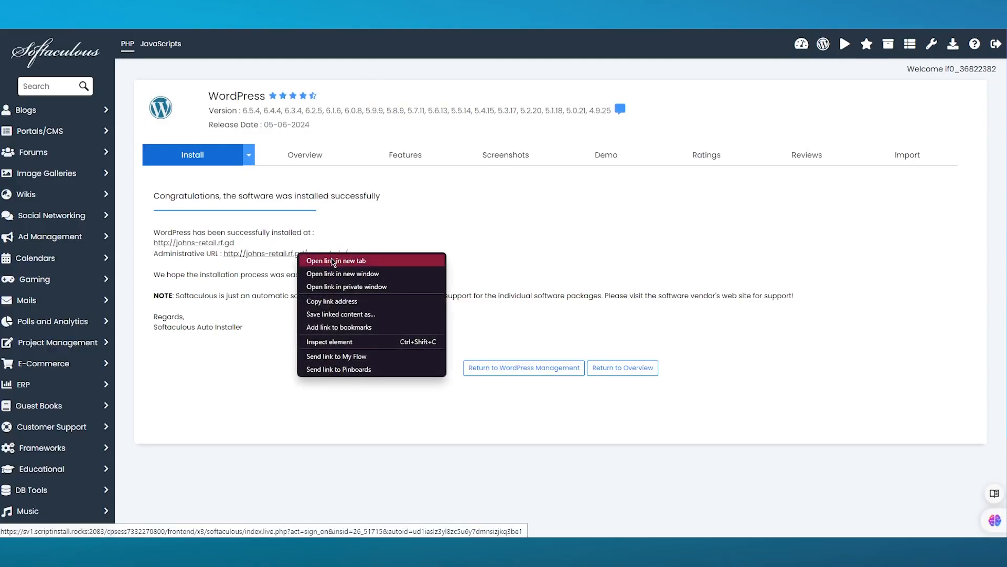
pyautogui.click(328, 260)
pyautogui.click(395, 10)
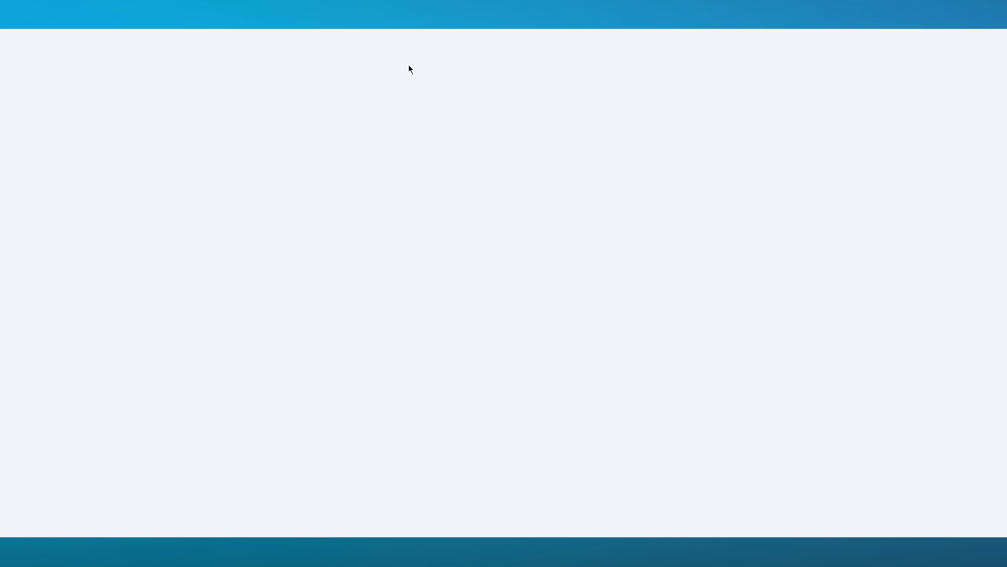
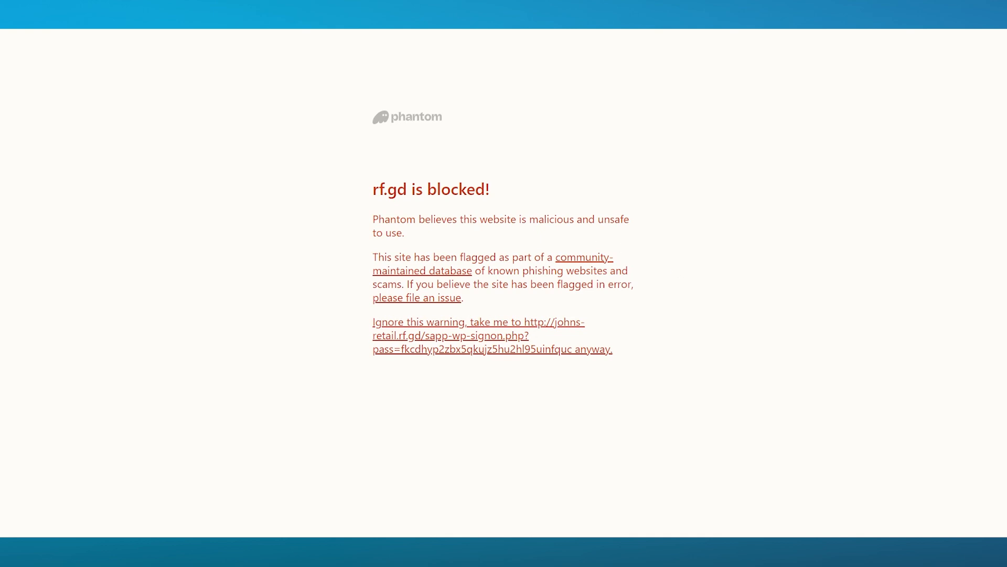
# Bypass the phishing-block warning and scroll through the new WordPress admin Dashboard.
pyautogui.click(451, 336)
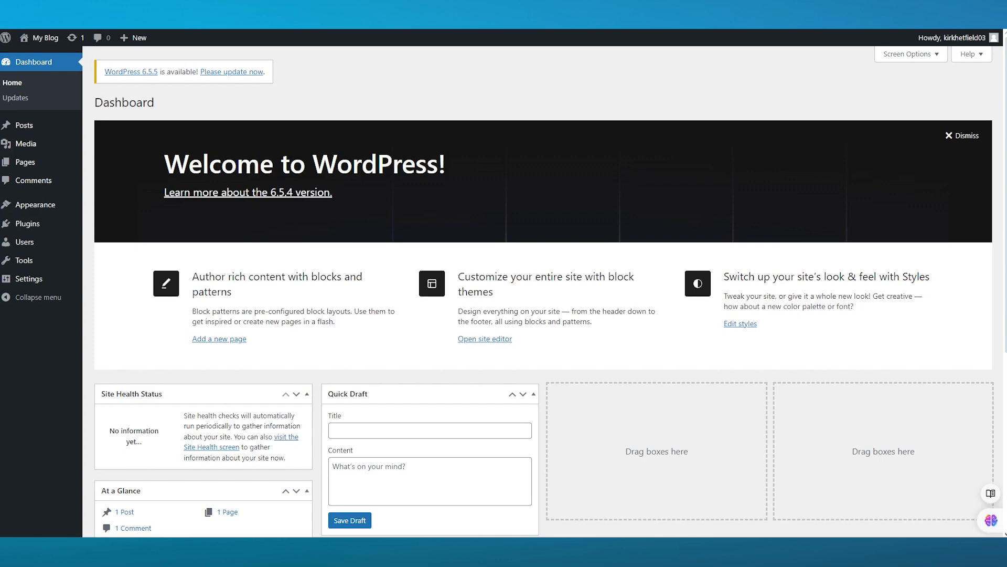
pyautogui.scroll(-5, 275, 250)
pyautogui.scroll(5, 237, 250)
pyautogui.scroll(-5, 511, 289)
pyautogui.scroll(5, 511, 288)
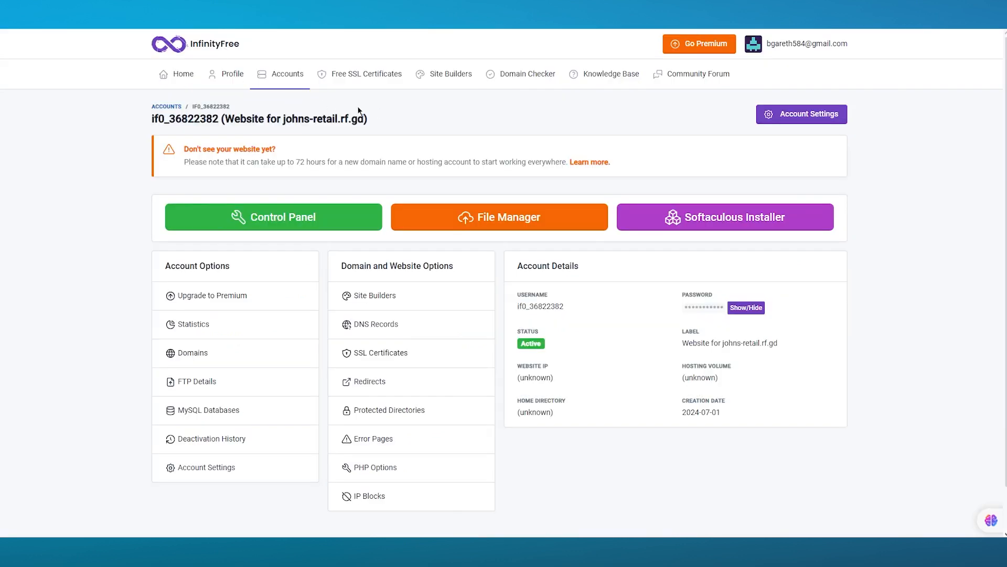
pyautogui.click(363, 77)
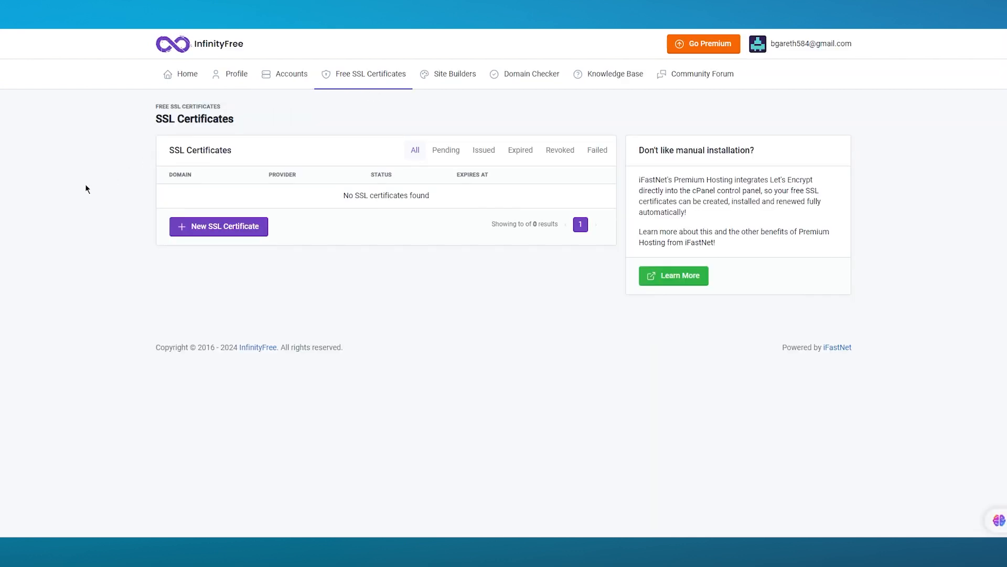
pyautogui.click(202, 226)
pyautogui.click(233, 212)
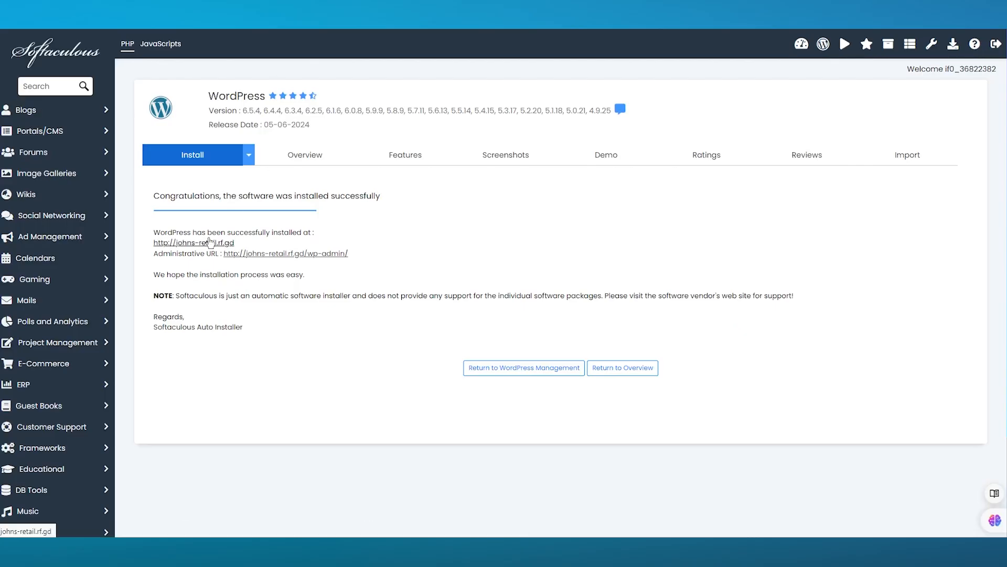
pyautogui.rightClick(204, 244)
pyautogui.click(226, 290)
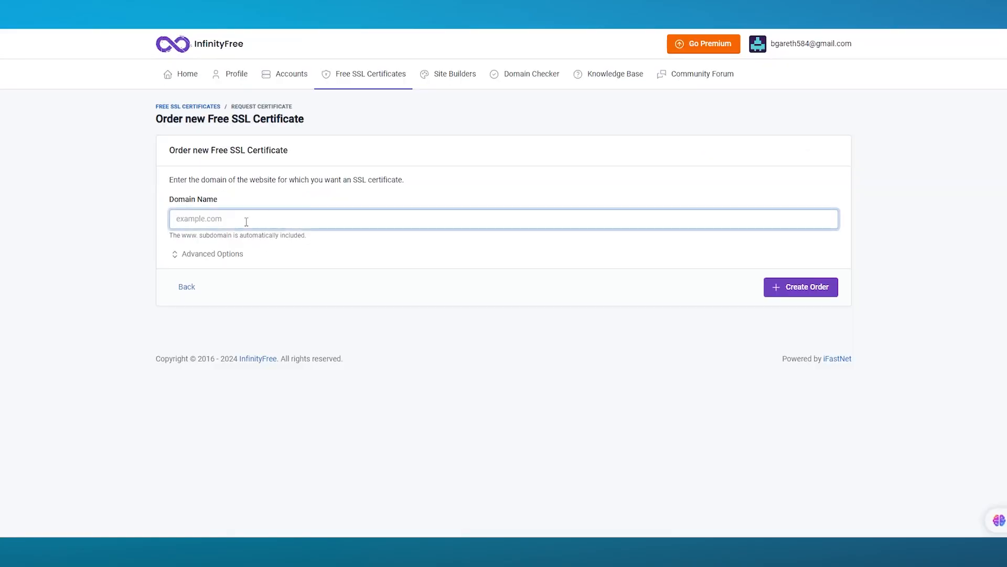
pyautogui.rightClick(246, 221)
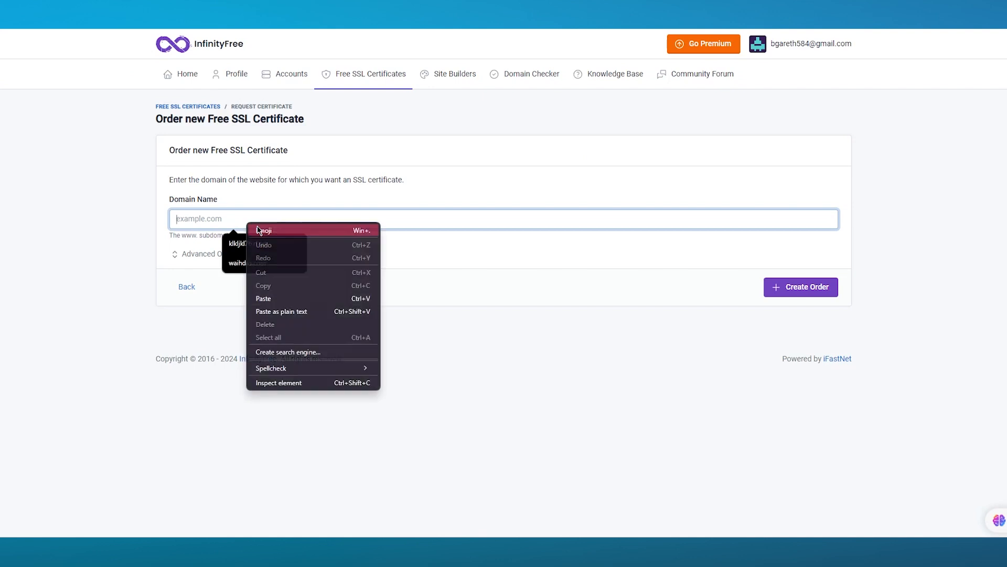
pyautogui.click(278, 295)
pyautogui.click(831, 287)
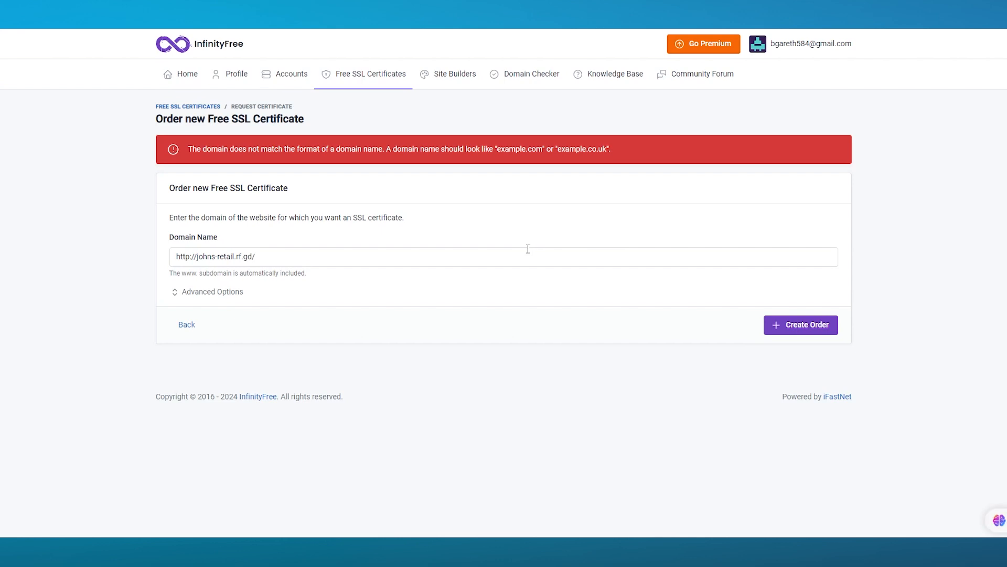
pyautogui.click(282, 264)
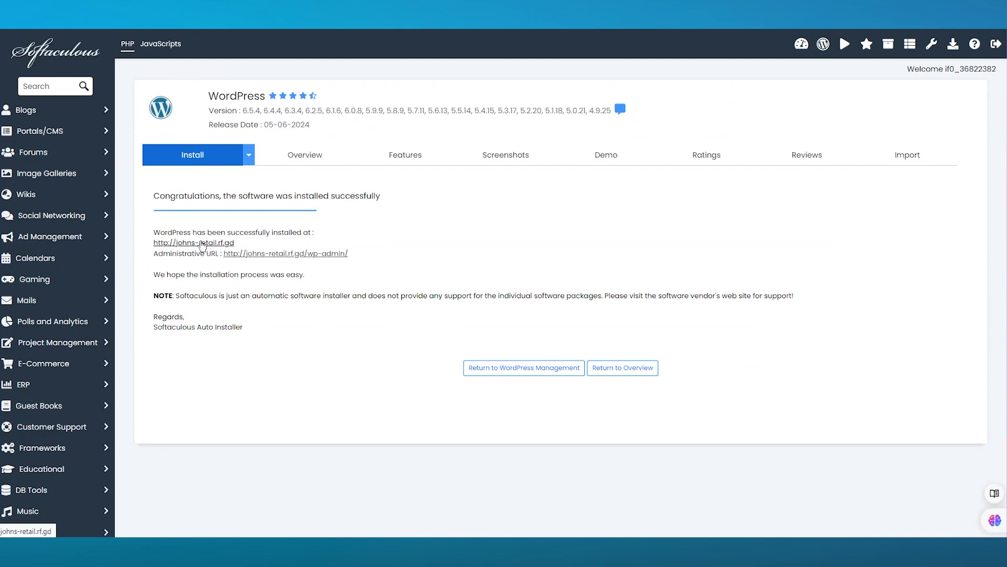
pyautogui.click(202, 243)
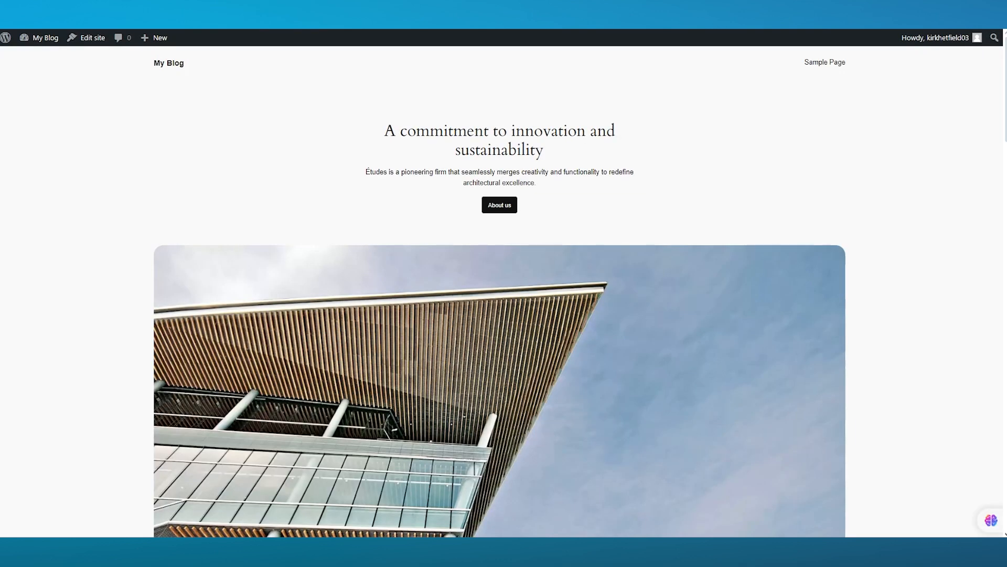
pyautogui.rightClick(204, 29)
pyautogui.click(227, 42)
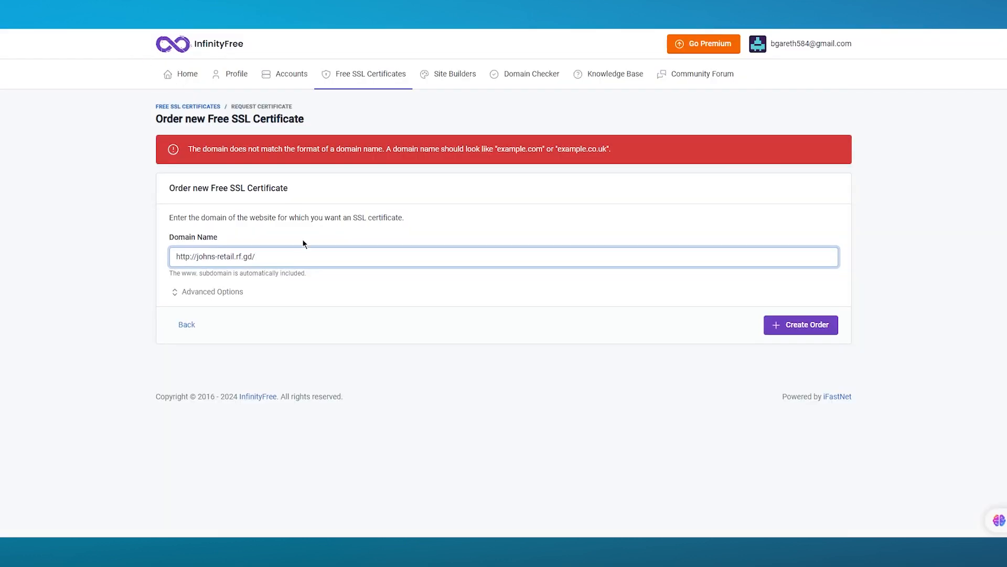
pyautogui.tripleClick(316, 260)
pyautogui.rightClick(311, 259)
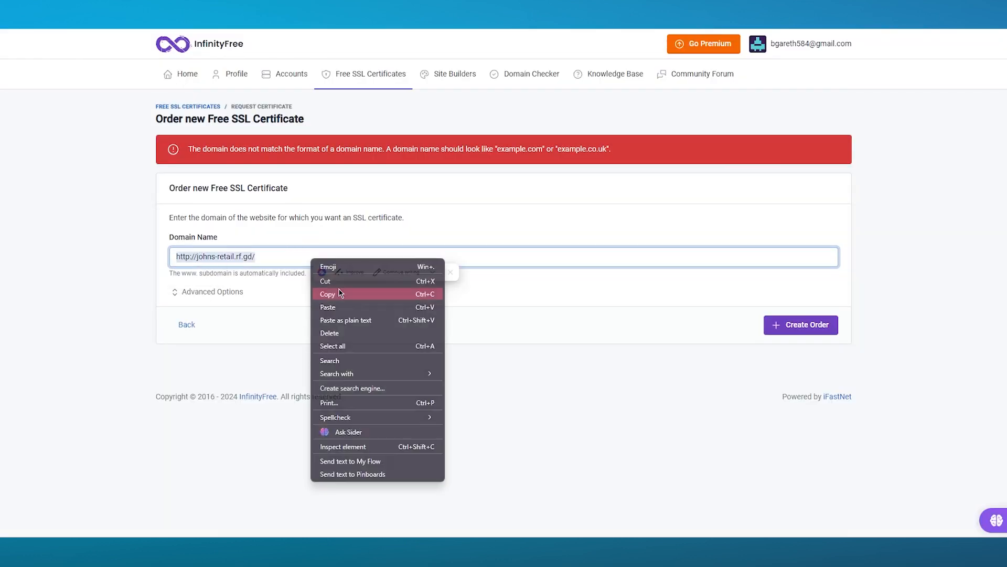
pyautogui.click(338, 308)
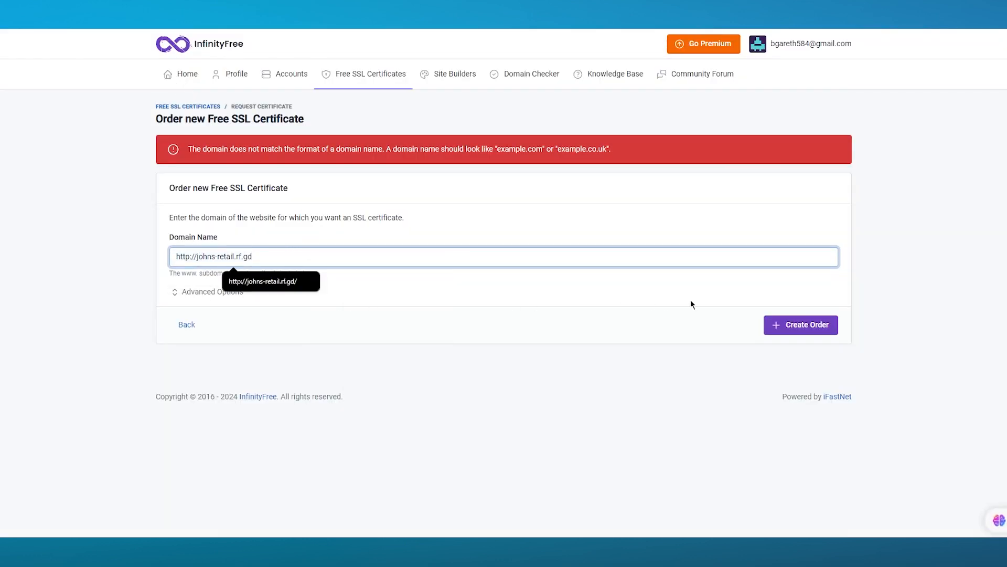
pyautogui.click(792, 327)
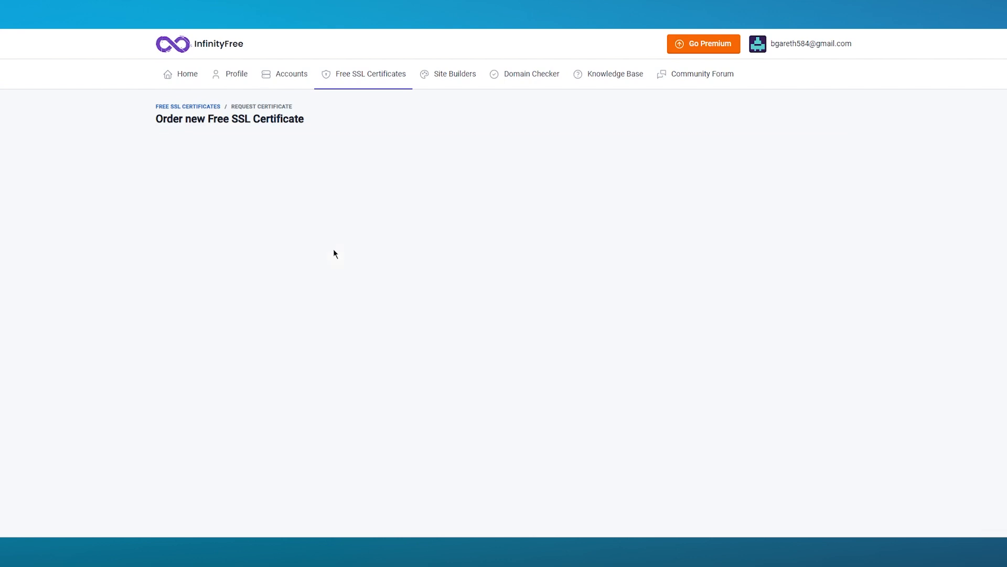
pyautogui.click(193, 292)
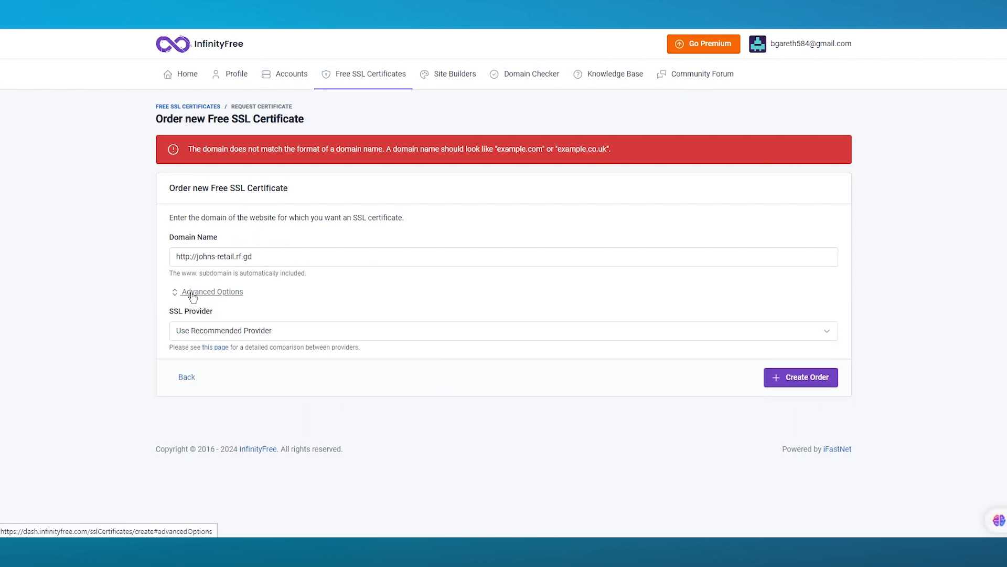
# Set the SSL provider to 'Self Signed (not trusted by browsers!)' and resubmit the order.
pyautogui.click(253, 330)
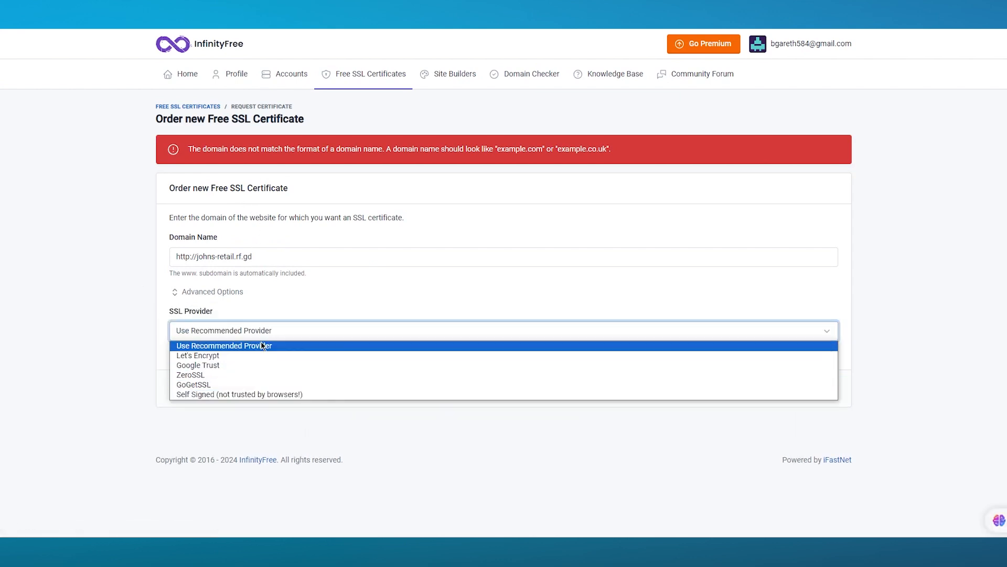
pyautogui.click(232, 397)
pyautogui.click(801, 387)
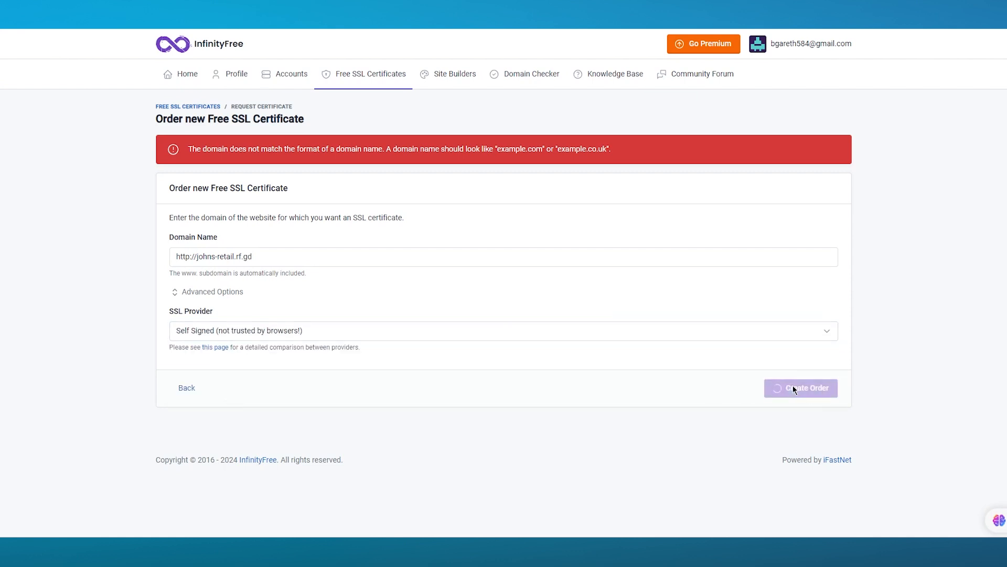